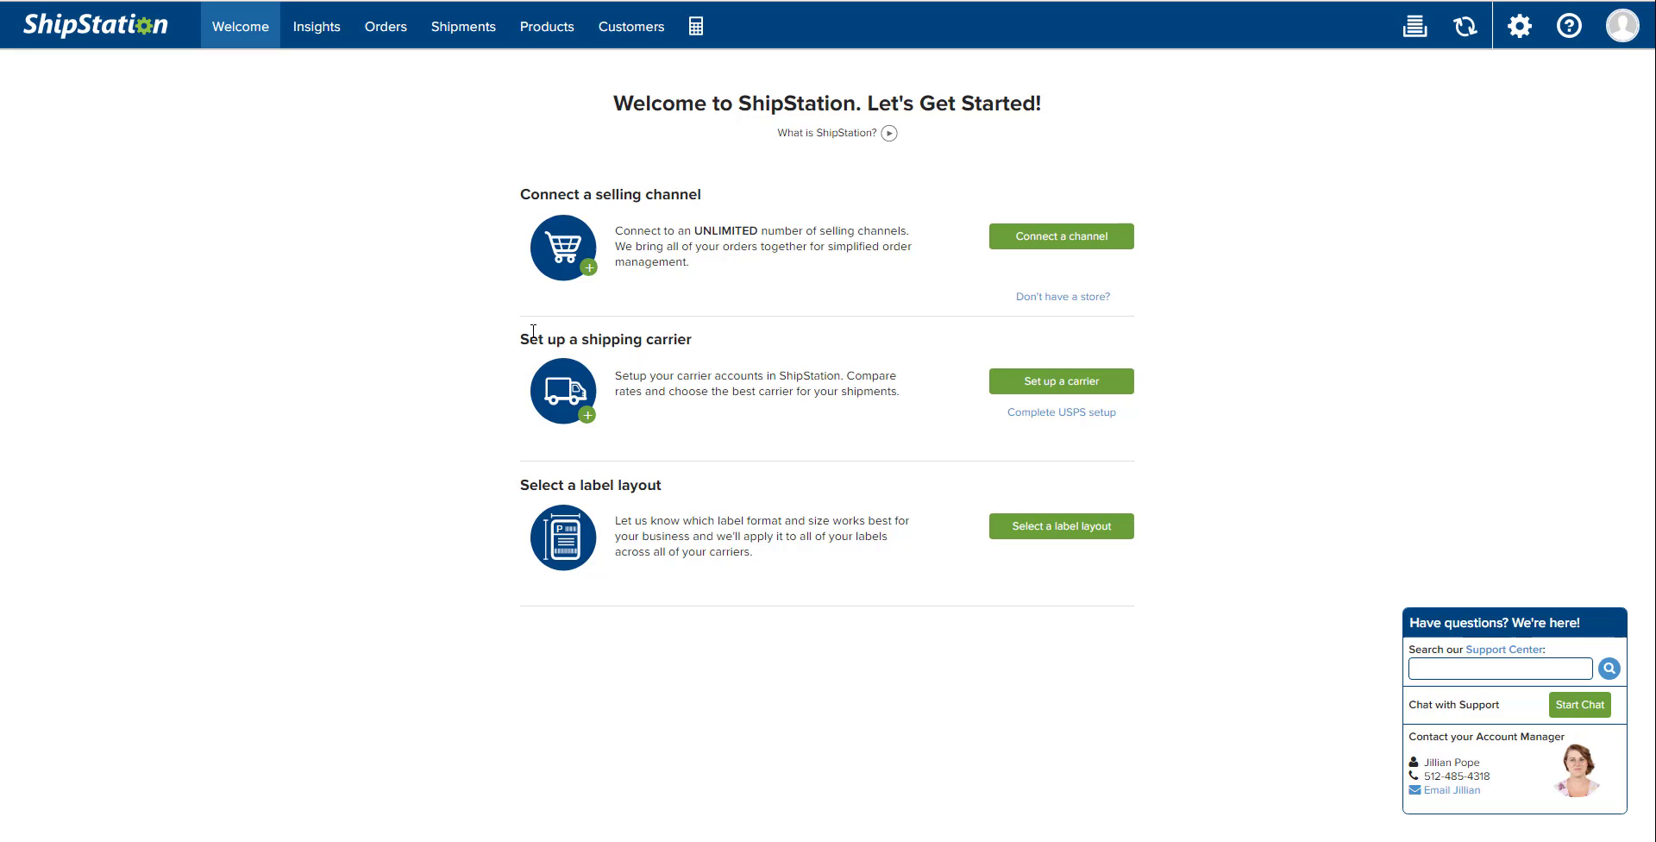
# Step: Open the Fulfillment by Amazon carrier configuration and review the required Seller ID, Marketplace ID and MWS Auth Token fields
pyautogui.moveTo(520, 340); pyautogui.dragTo(758, 345)
pyautogui.click(760, 355)
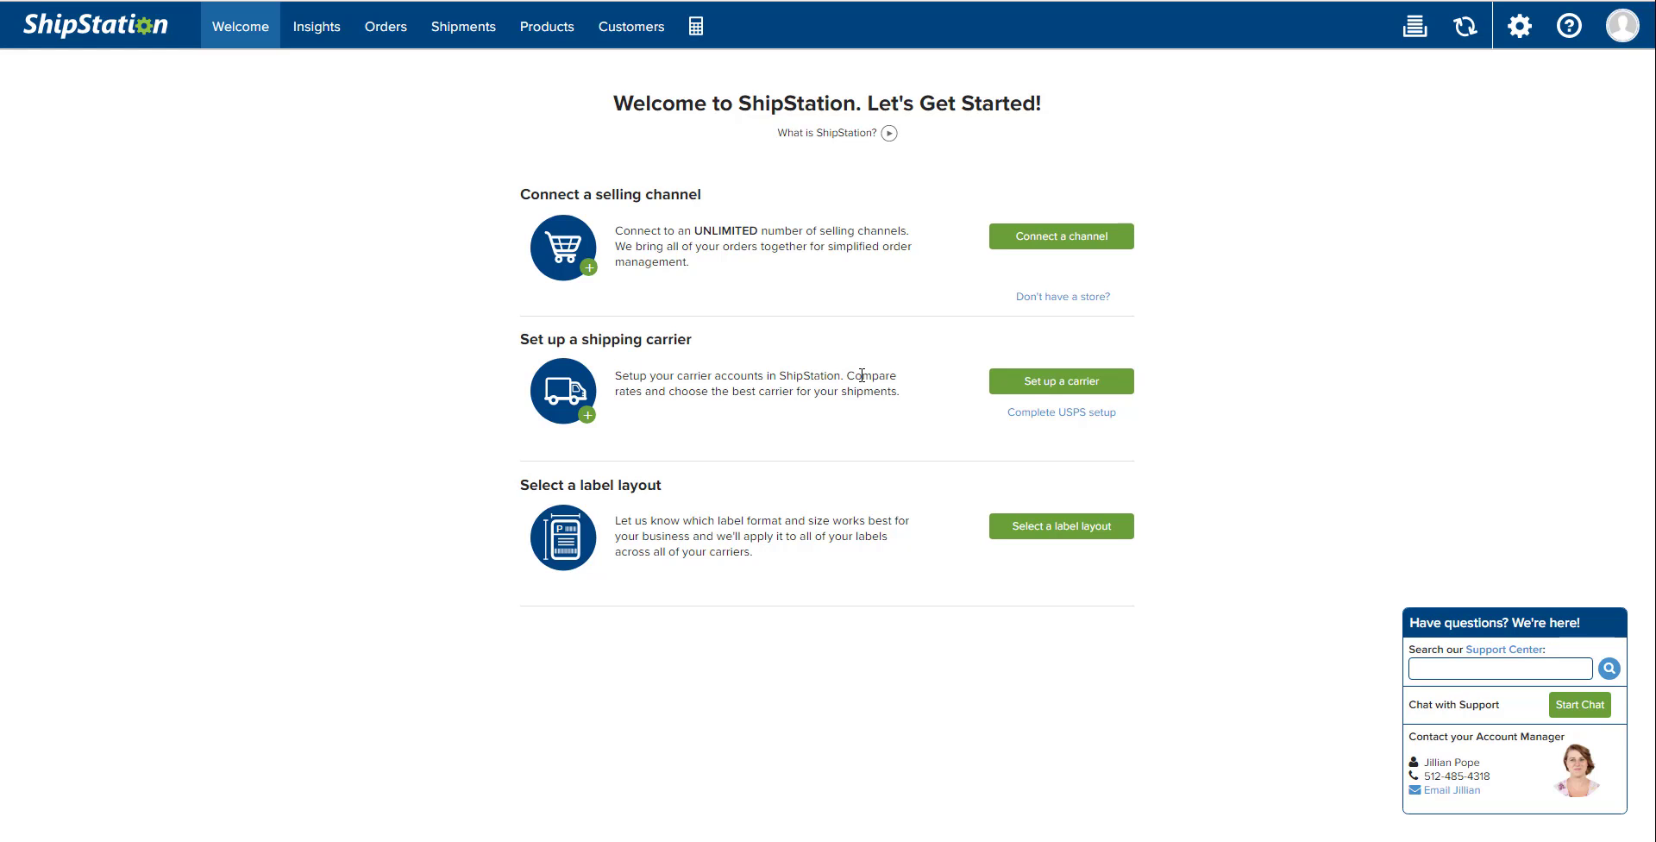
pyautogui.click(1075, 385)
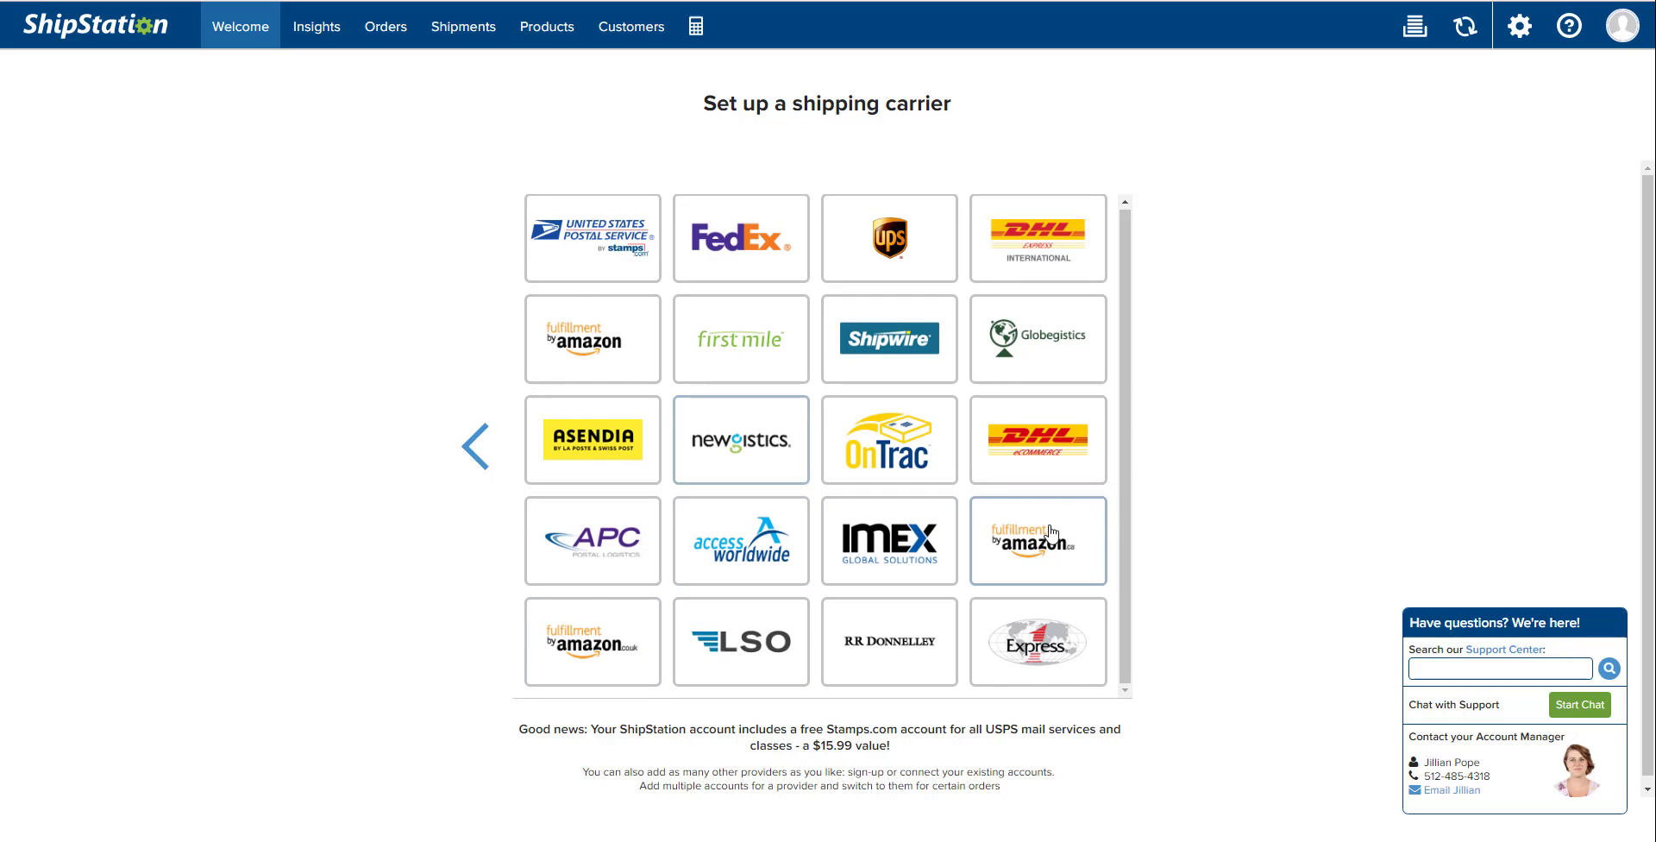
pyautogui.click(582, 352)
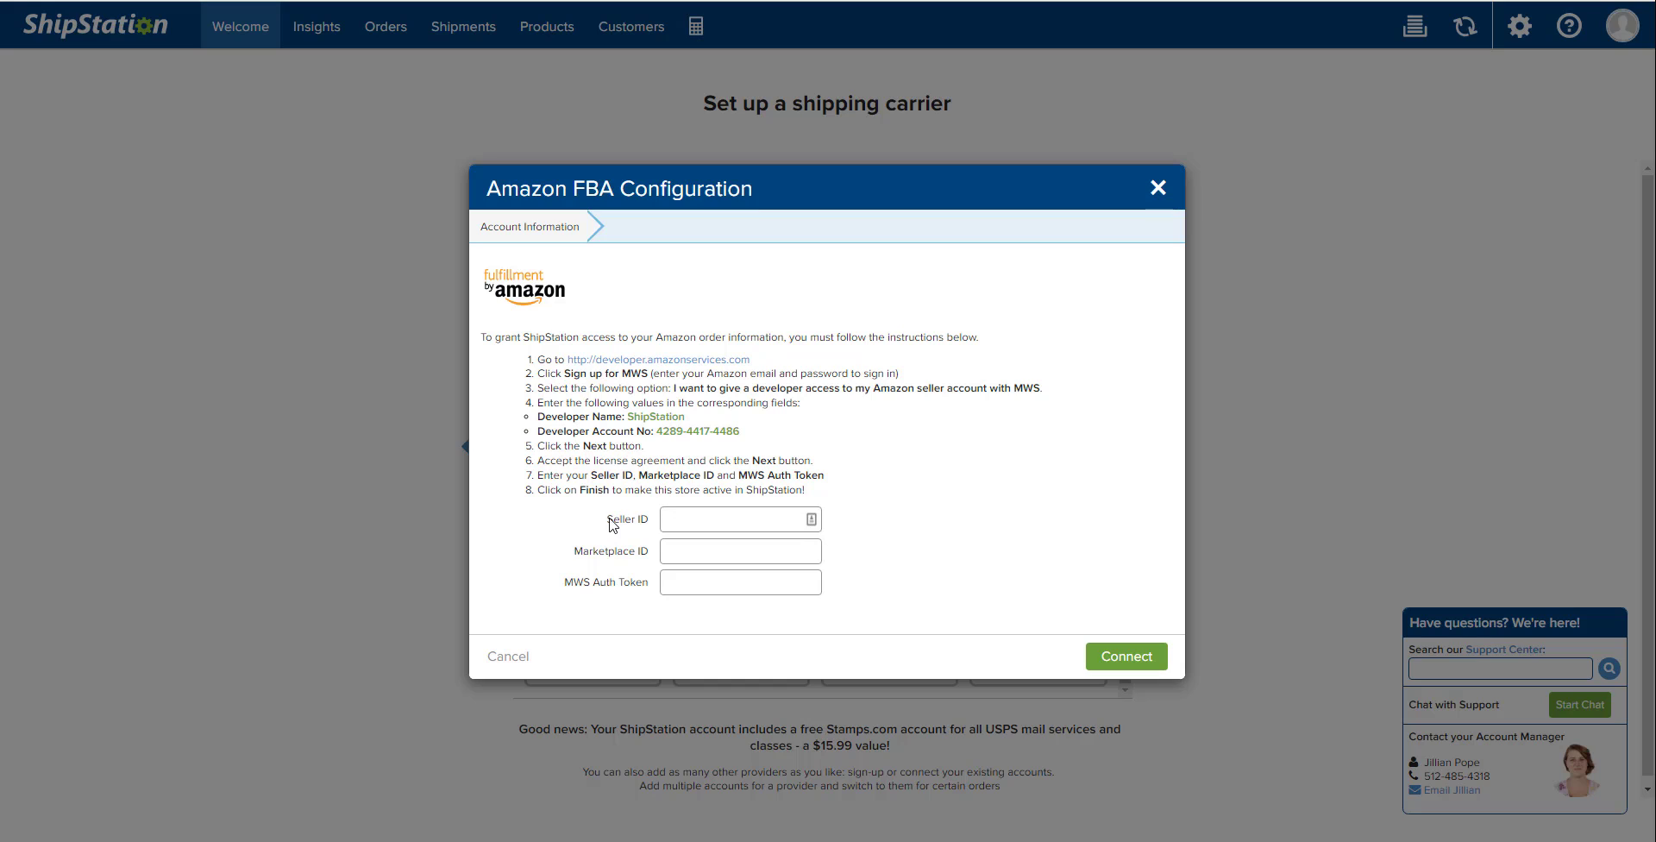
pyautogui.moveTo(604, 519); pyautogui.dragTo(658, 523)
pyautogui.moveTo(576, 552); pyautogui.dragTo(665, 550)
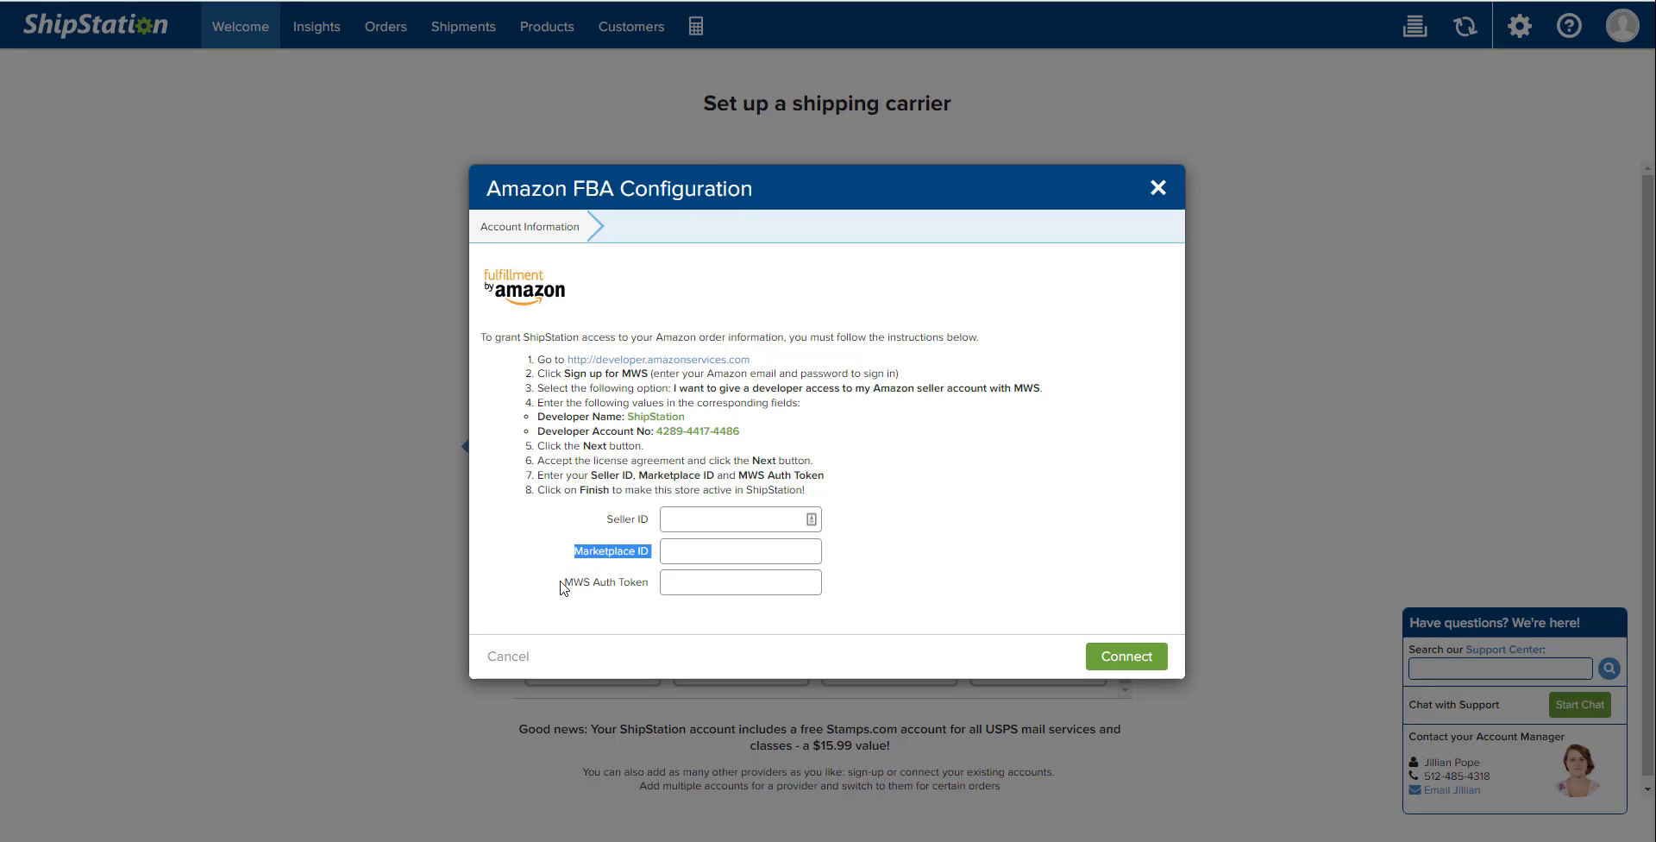
pyautogui.moveTo(563, 583); pyautogui.dragTo(661, 582)
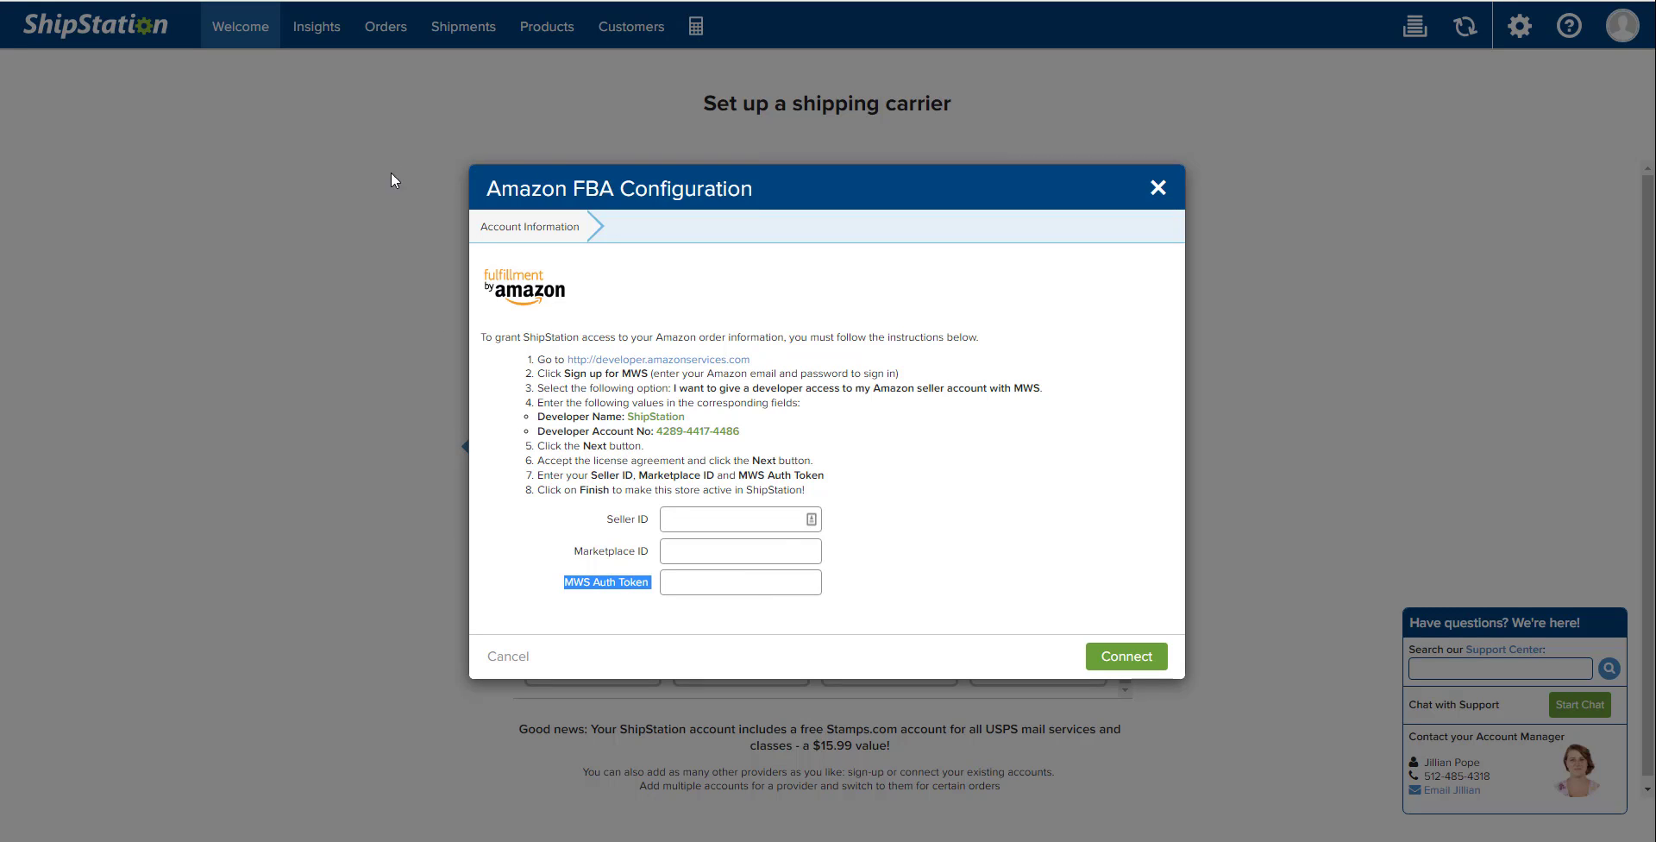
pyautogui.click(517, 541)
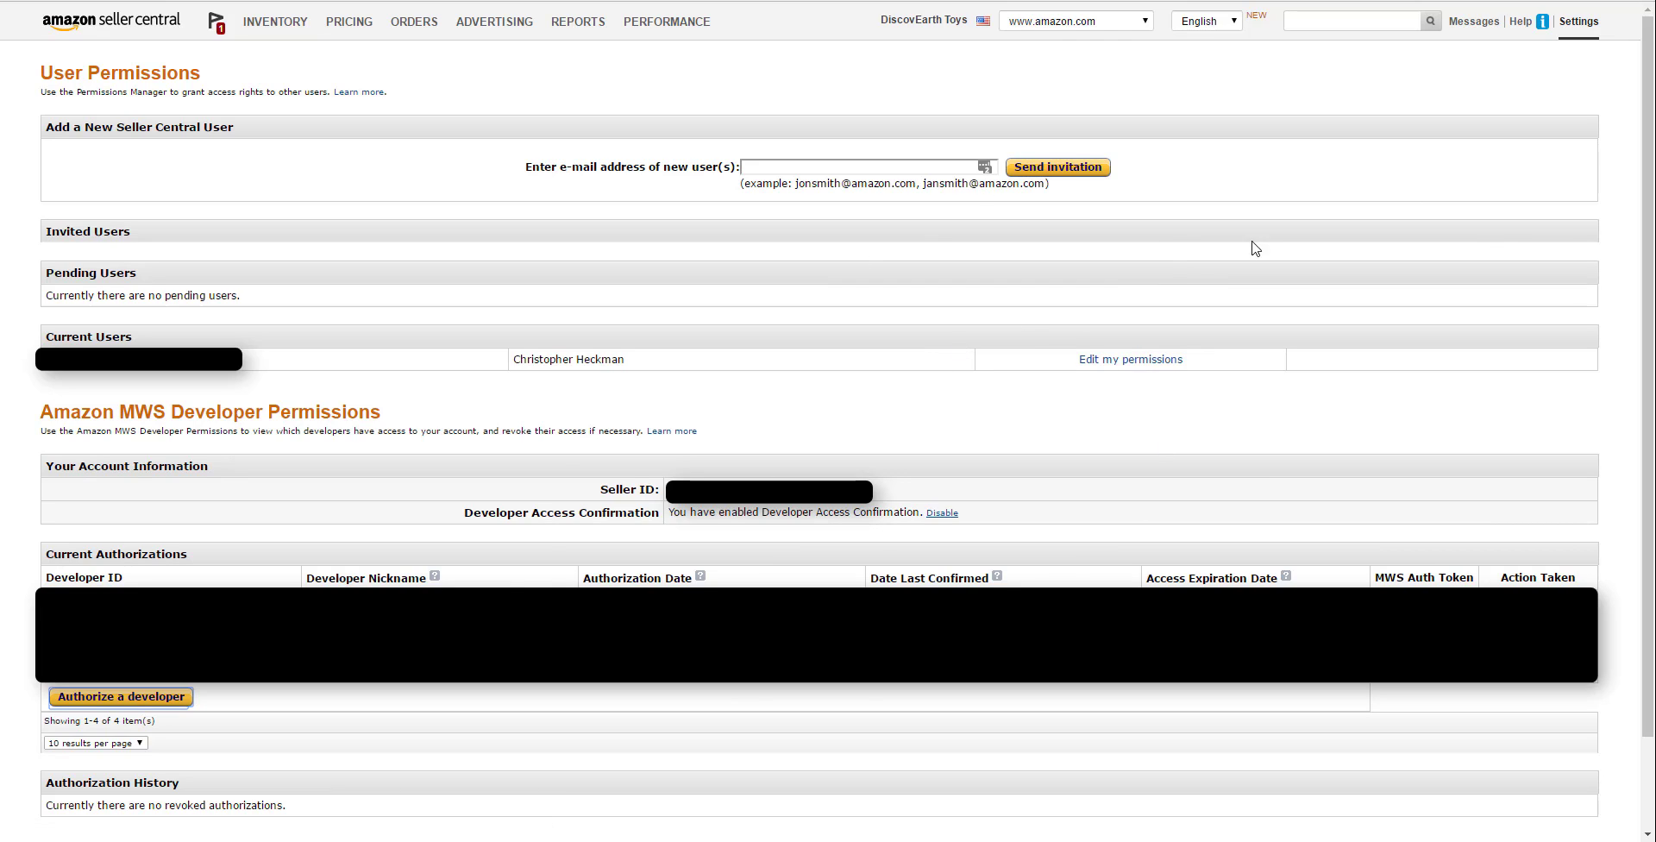
# Step: Switch to Amazon Seller Central's user permissions and start authorizing a developer to access the seller account with Amazon MWS
pyautogui.moveTo(1571, 15)
pyautogui.moveTo(468, 512); pyautogui.dragTo(923, 515)
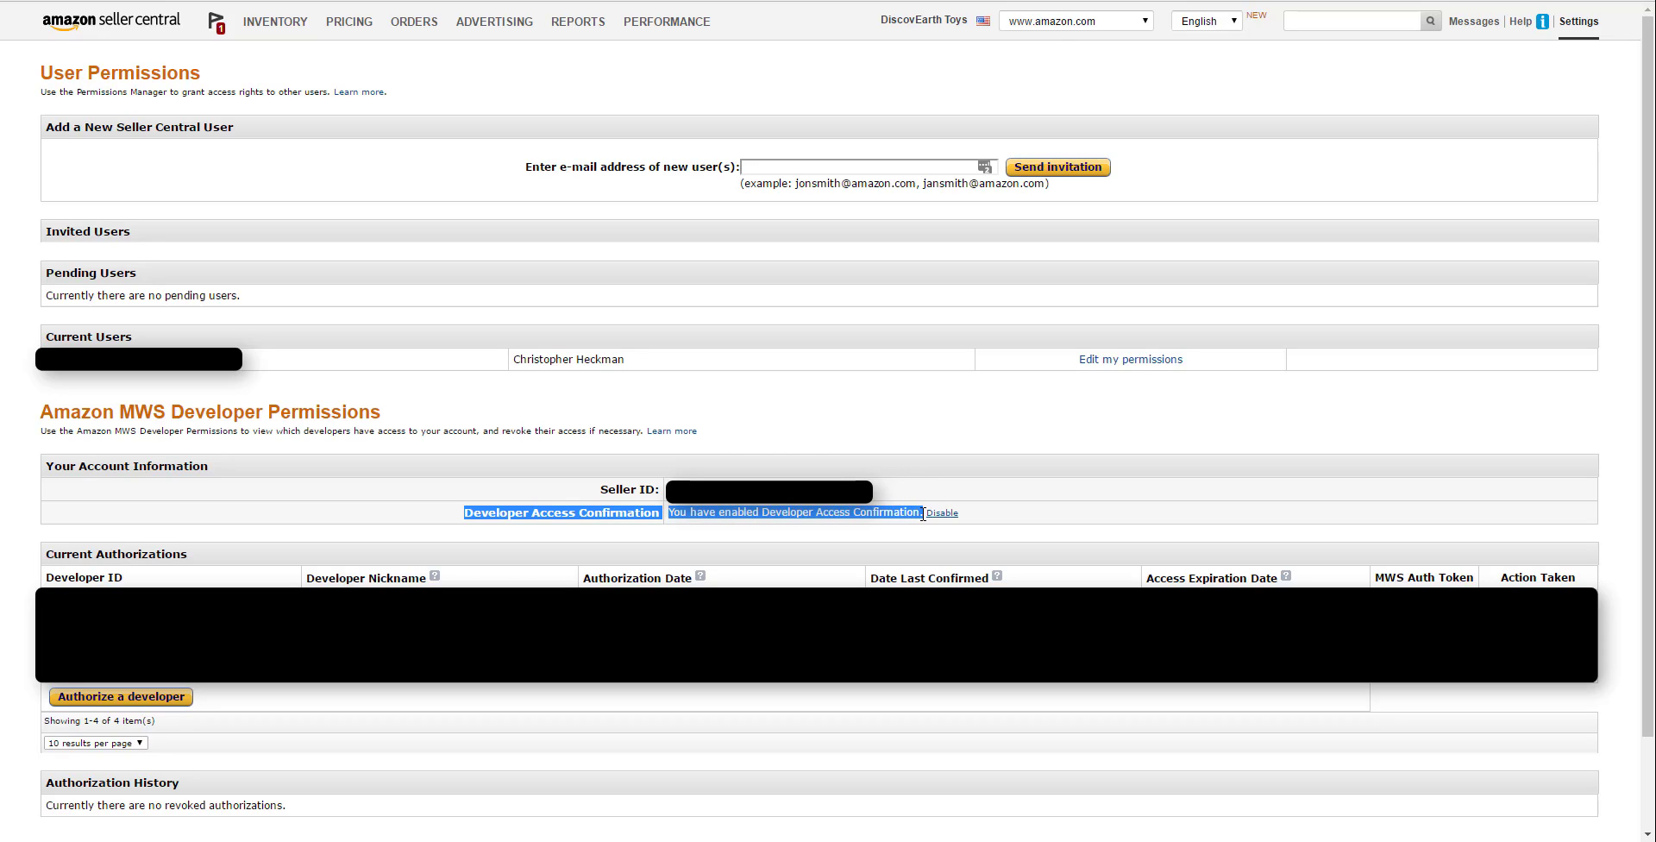
pyautogui.click(979, 524)
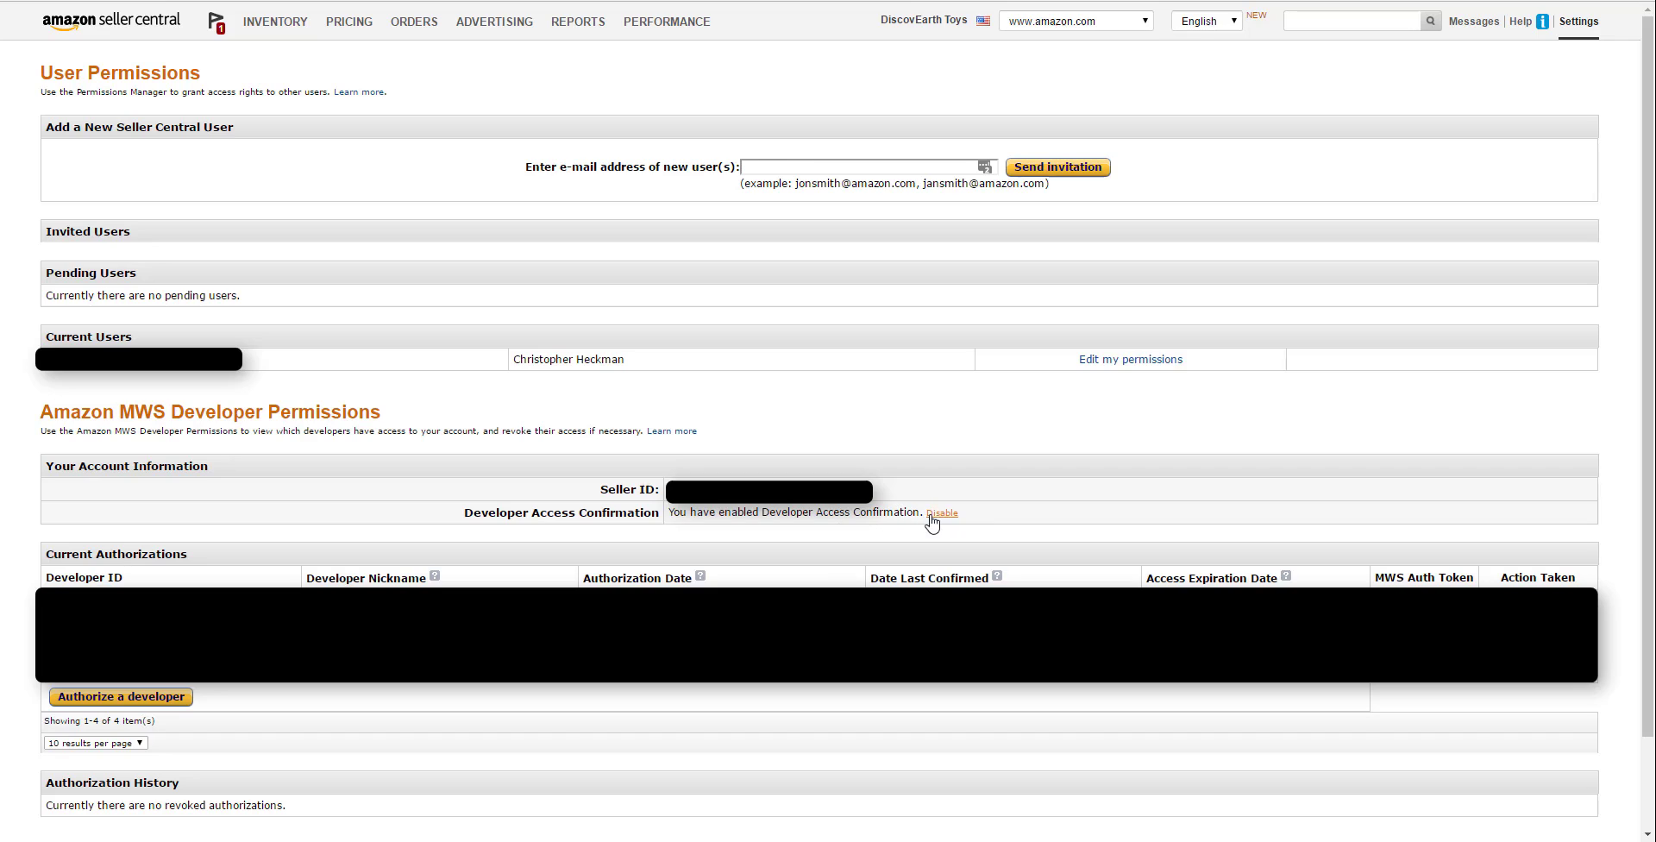
pyautogui.click(165, 706)
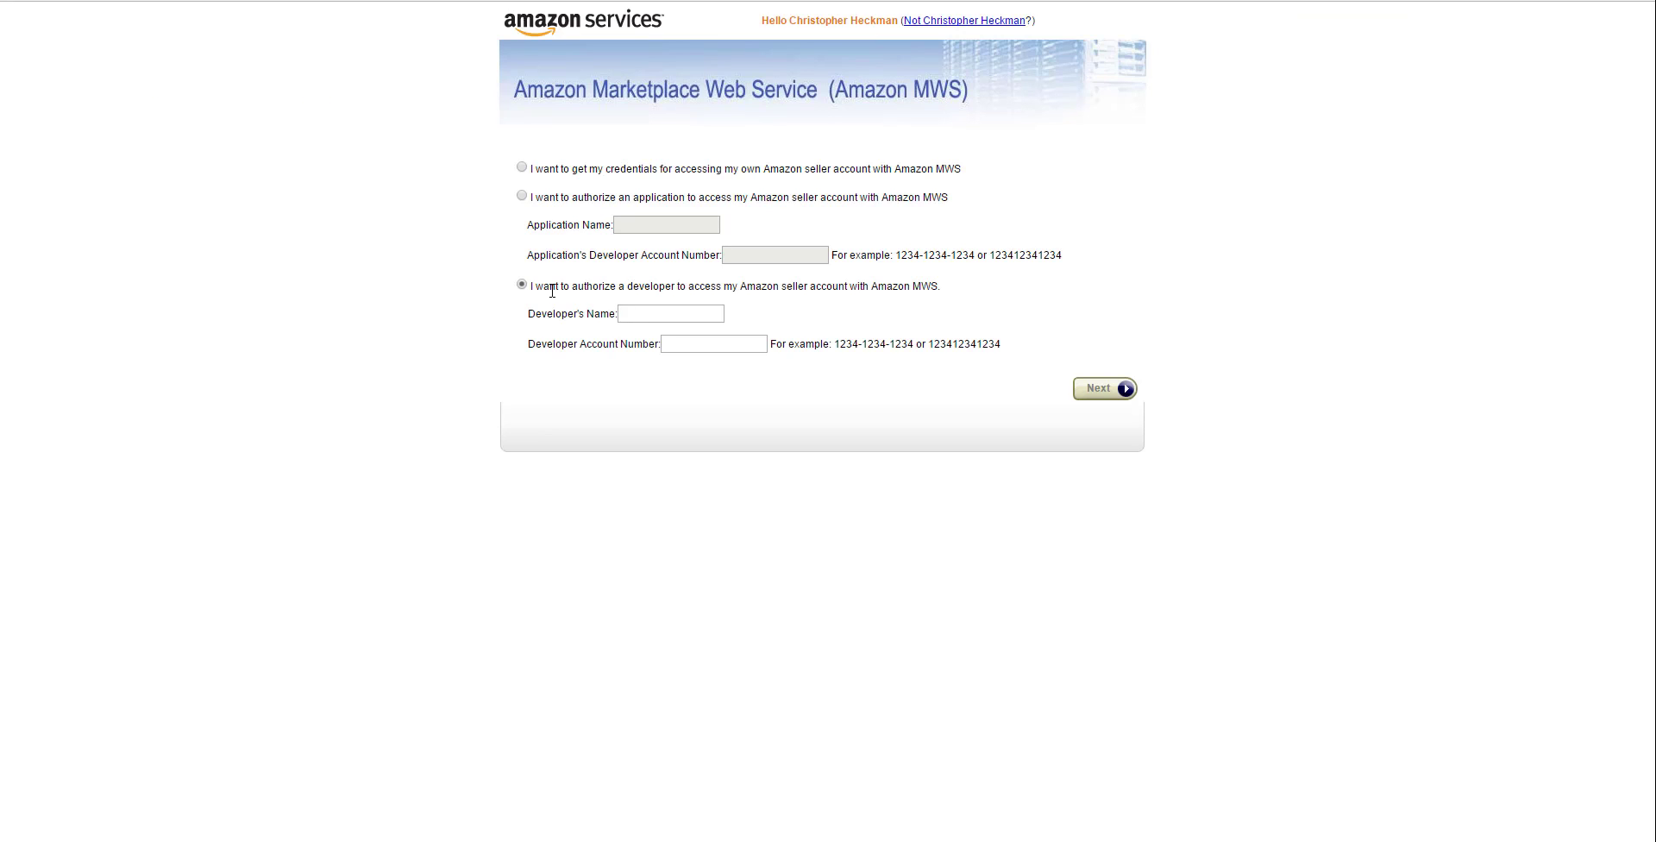
pyautogui.moveTo(552, 291); pyautogui.dragTo(908, 296)
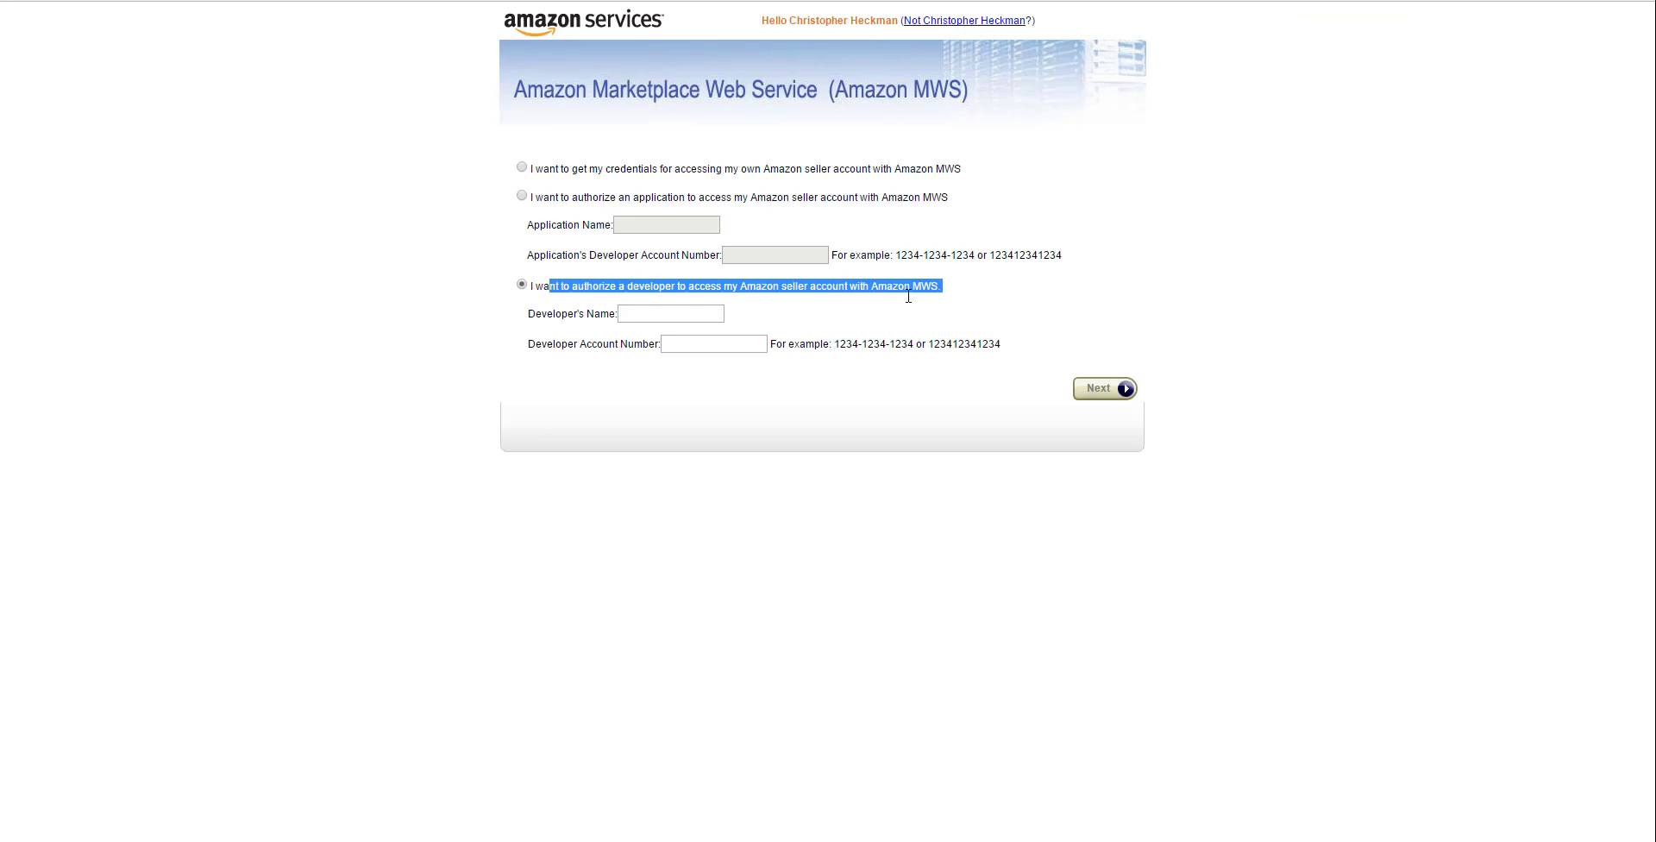
pyautogui.click(854, 325)
# Step: Enter ShipStation as the developer's name in the Amazon MWS authorization form, as given in the FBA configuration
pyautogui.click(653, 319)
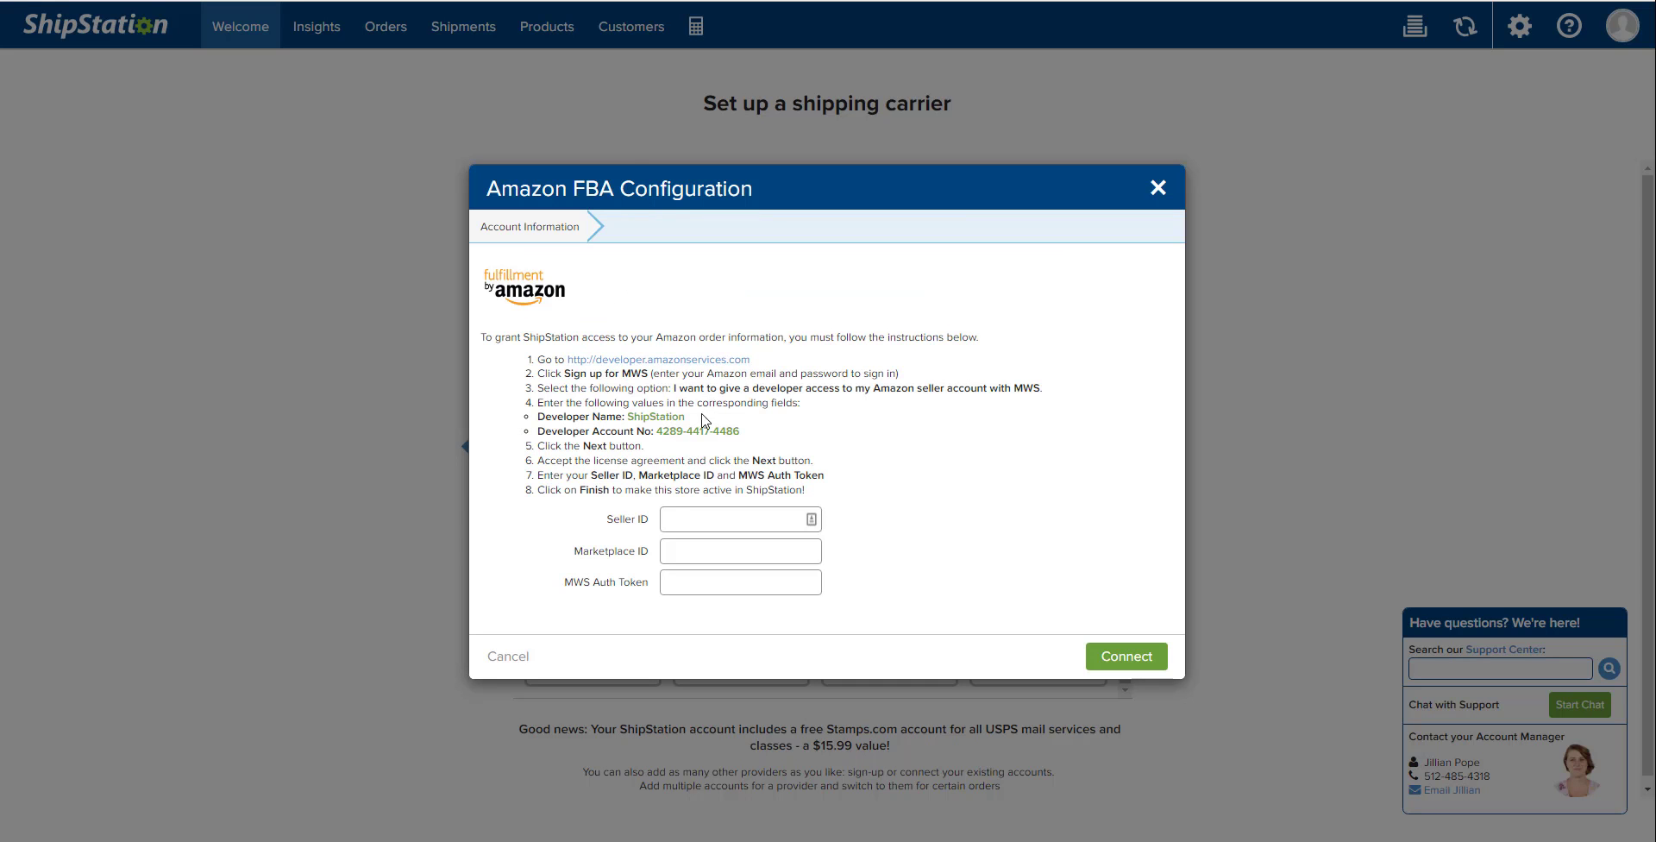
pyautogui.doubleClick(666, 415)
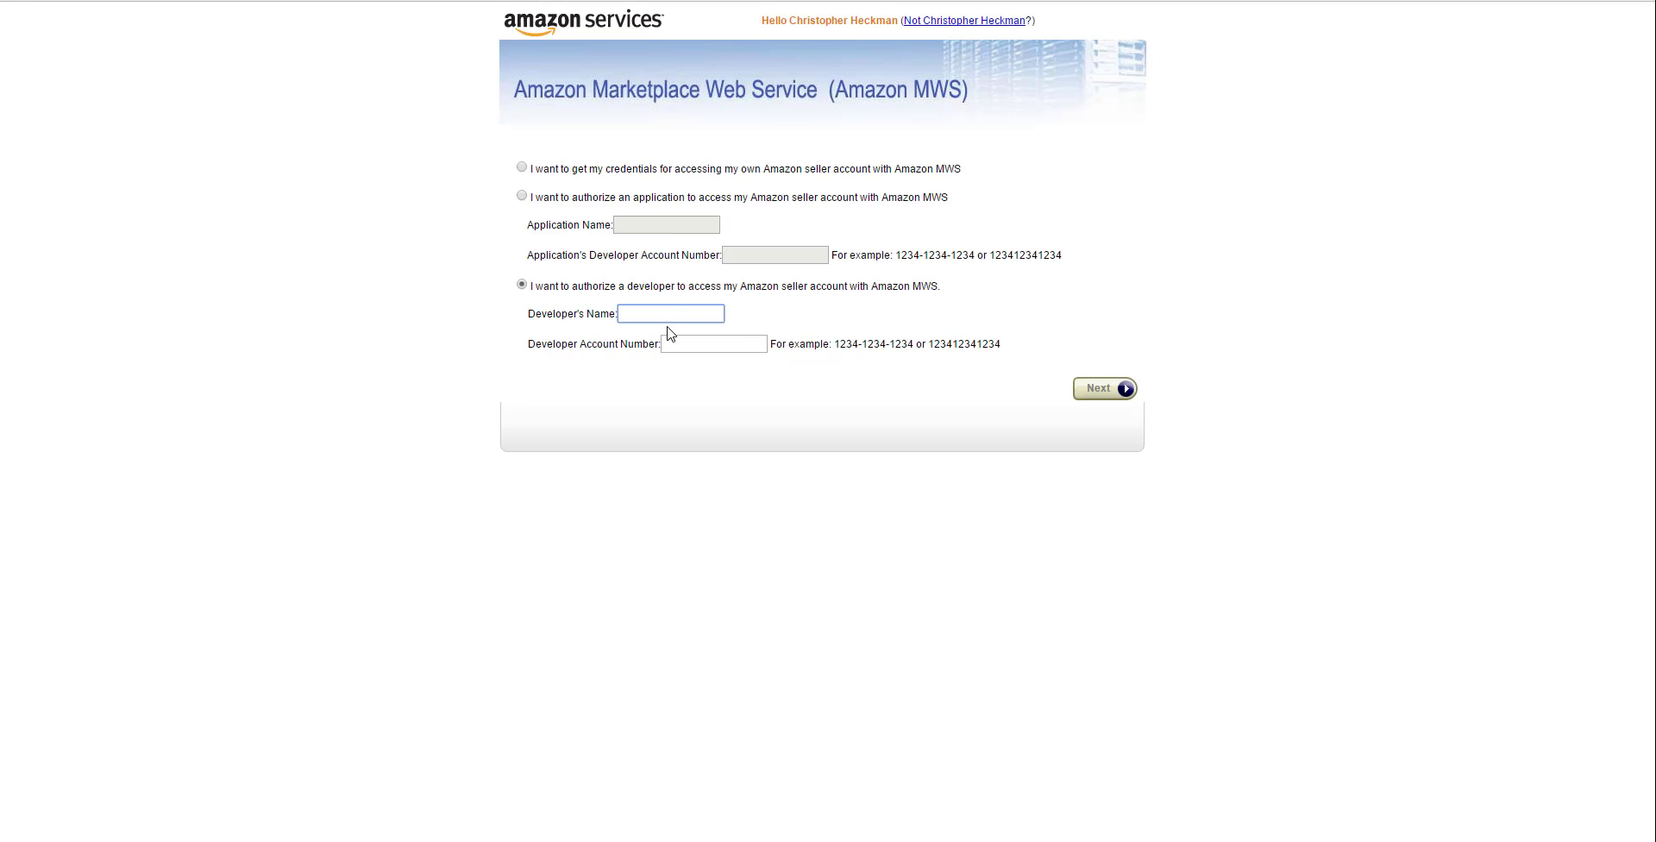
pyautogui.write('ShipStation')
# Step: Copy the developer account number from ShipStation's FBA configuration into the Amazon MWS form's Developer Account Number field
pyautogui.click(670, 344)
pyautogui.moveTo(657, 344); pyautogui.dragTo(582, 339)
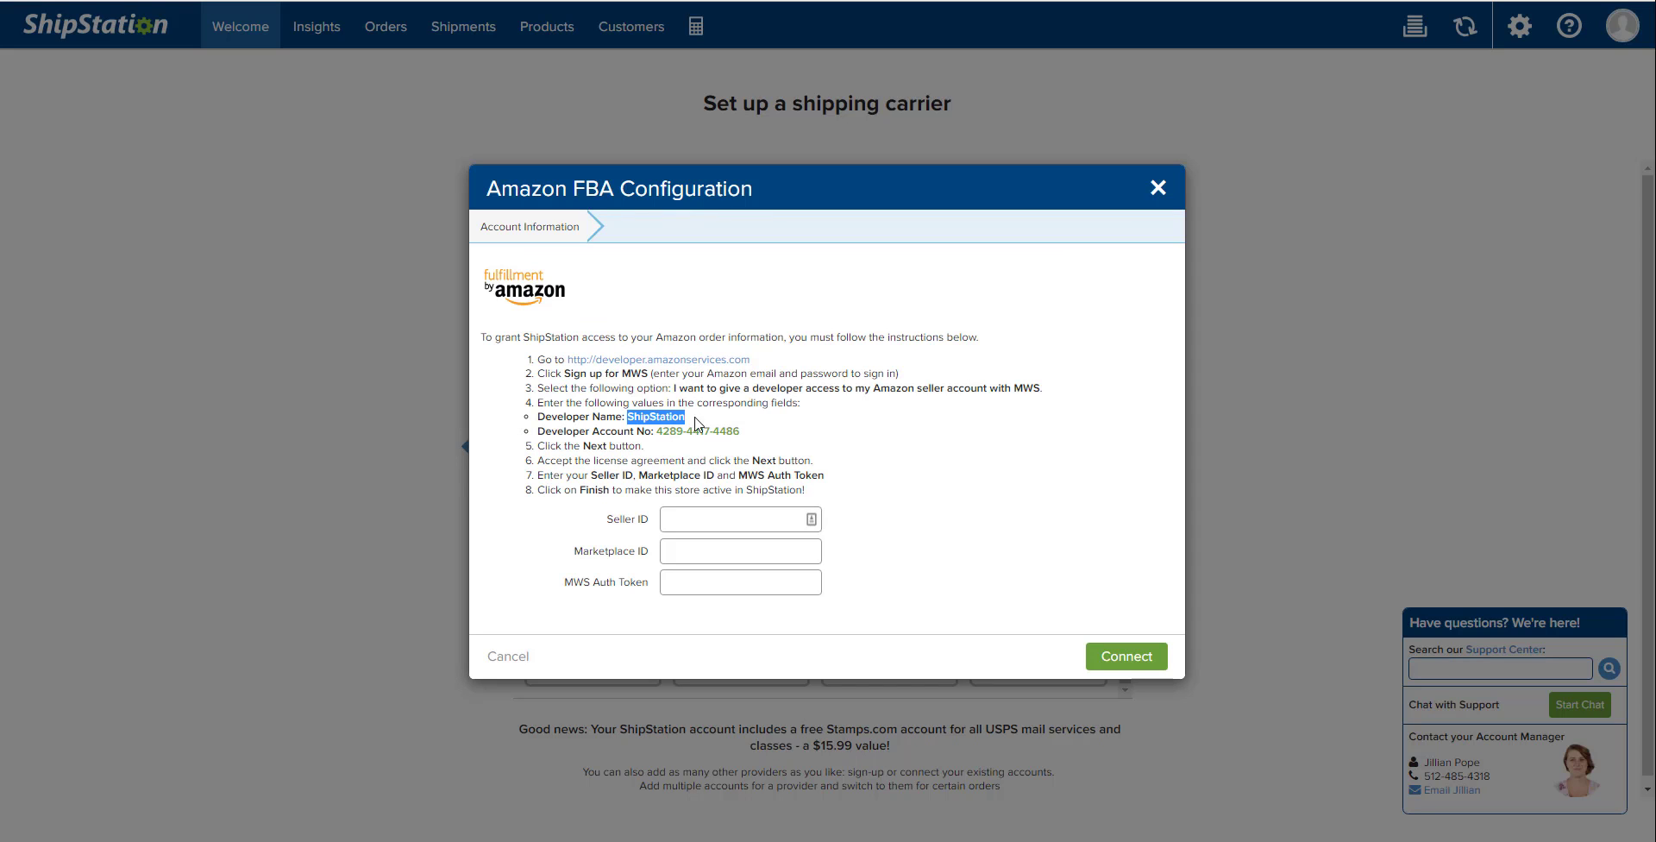
pyautogui.click(739, 434)
pyautogui.moveTo(740, 434); pyautogui.dragTo(655, 432)
pyautogui.hotkey('ctrl', 'c')
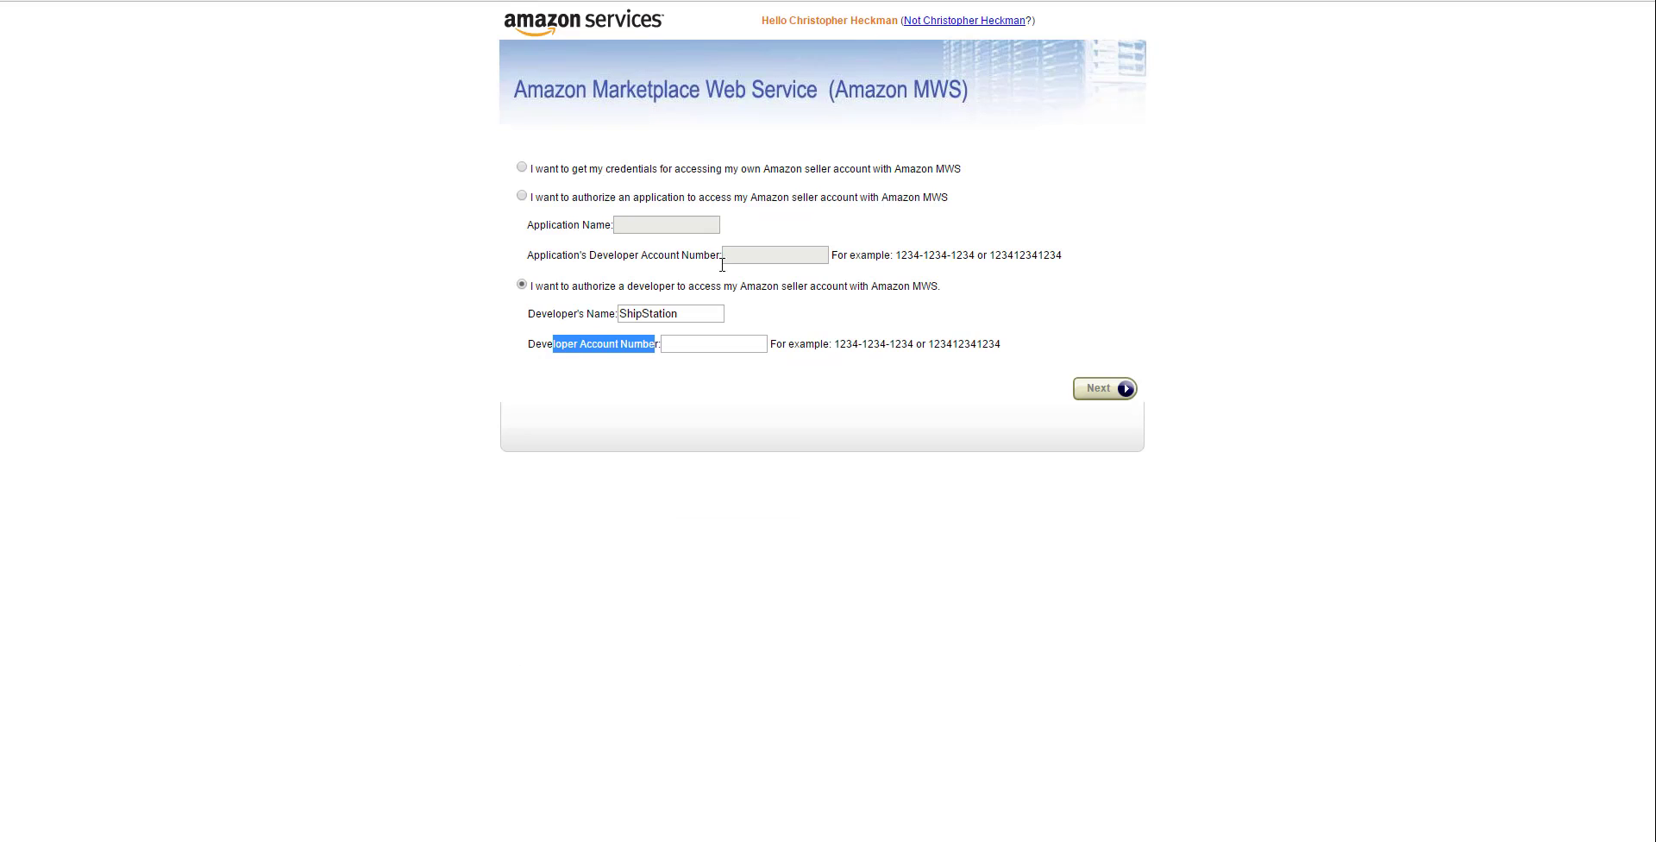
pyautogui.click(714, 345)
pyautogui.hotkey('ctrl', 'v')
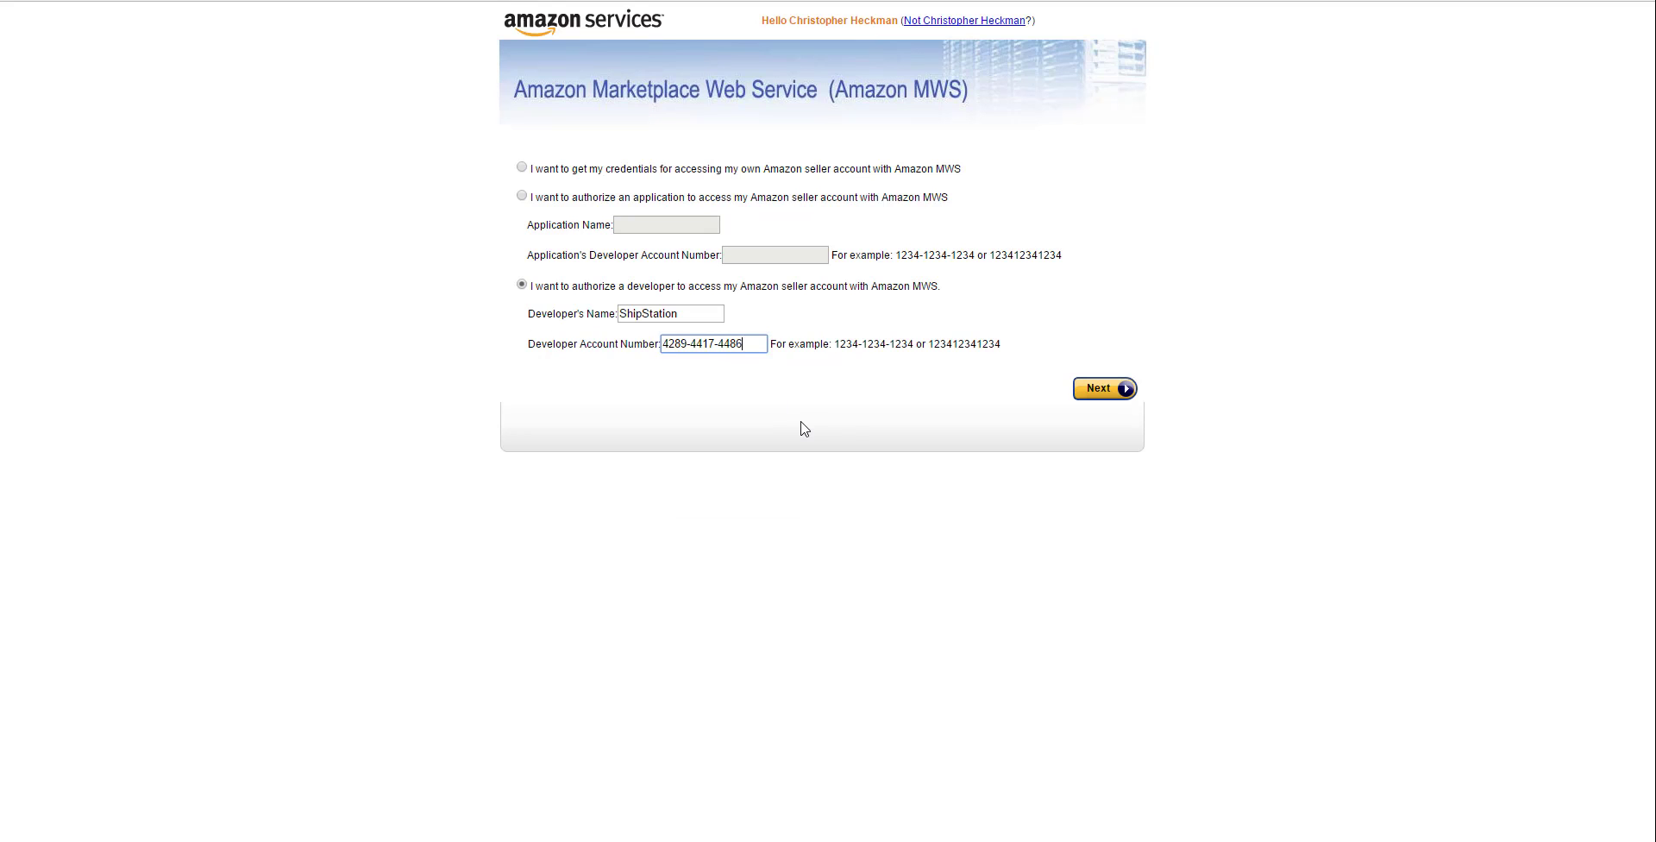
# Step: Submit the developer details and accept the responsibility statement that gives ShipStation access to the Amazon selling account
pyautogui.click(1108, 392)
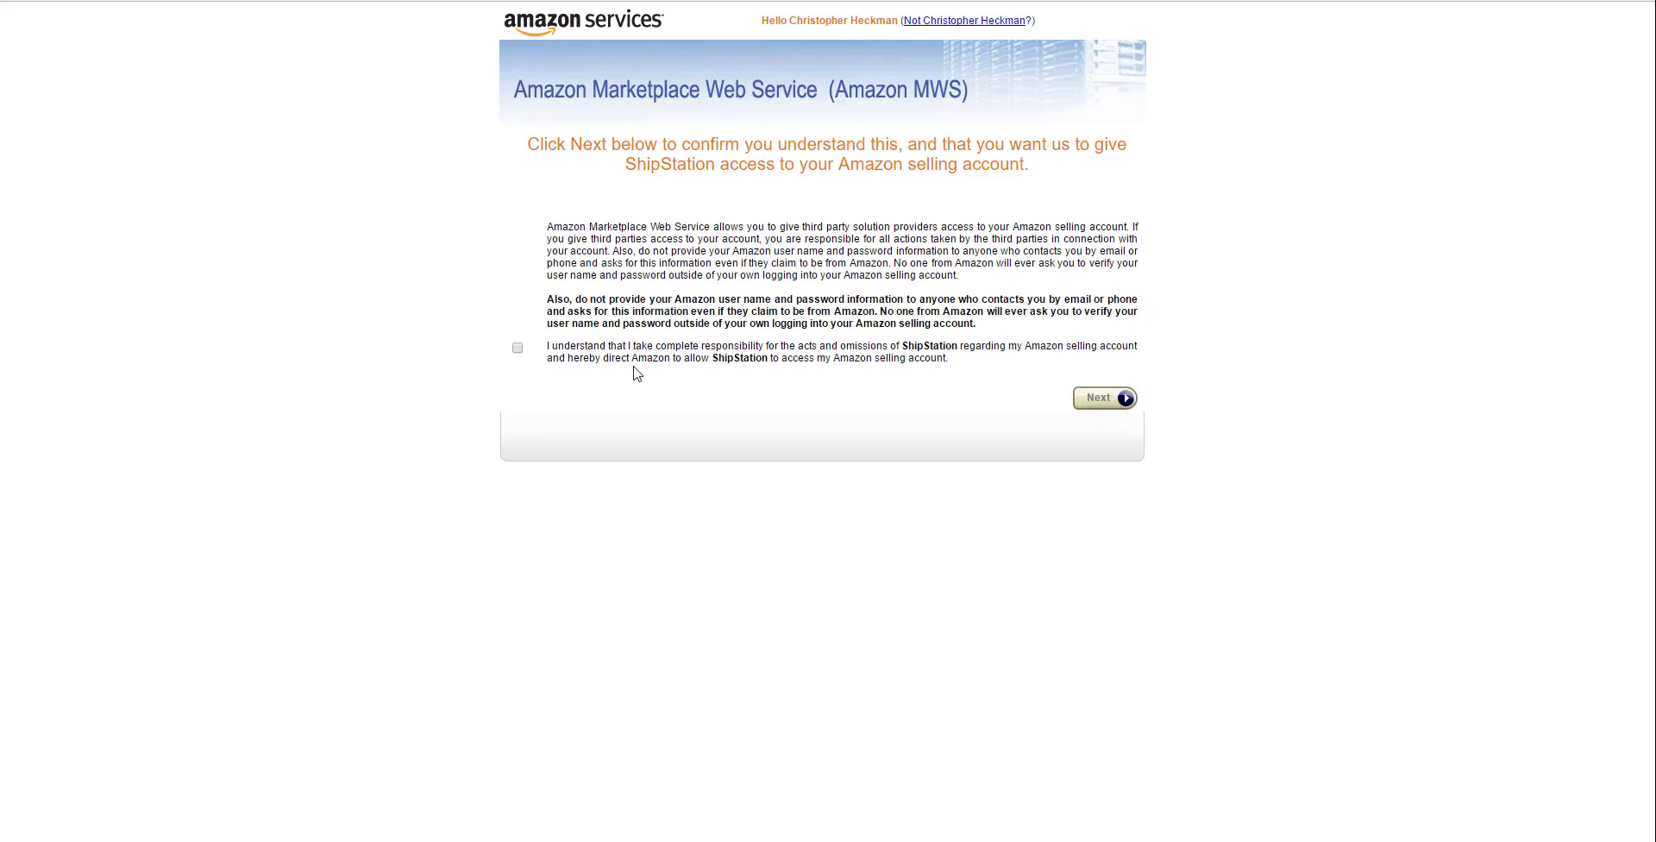
pyautogui.click(517, 348)
pyautogui.click(1092, 400)
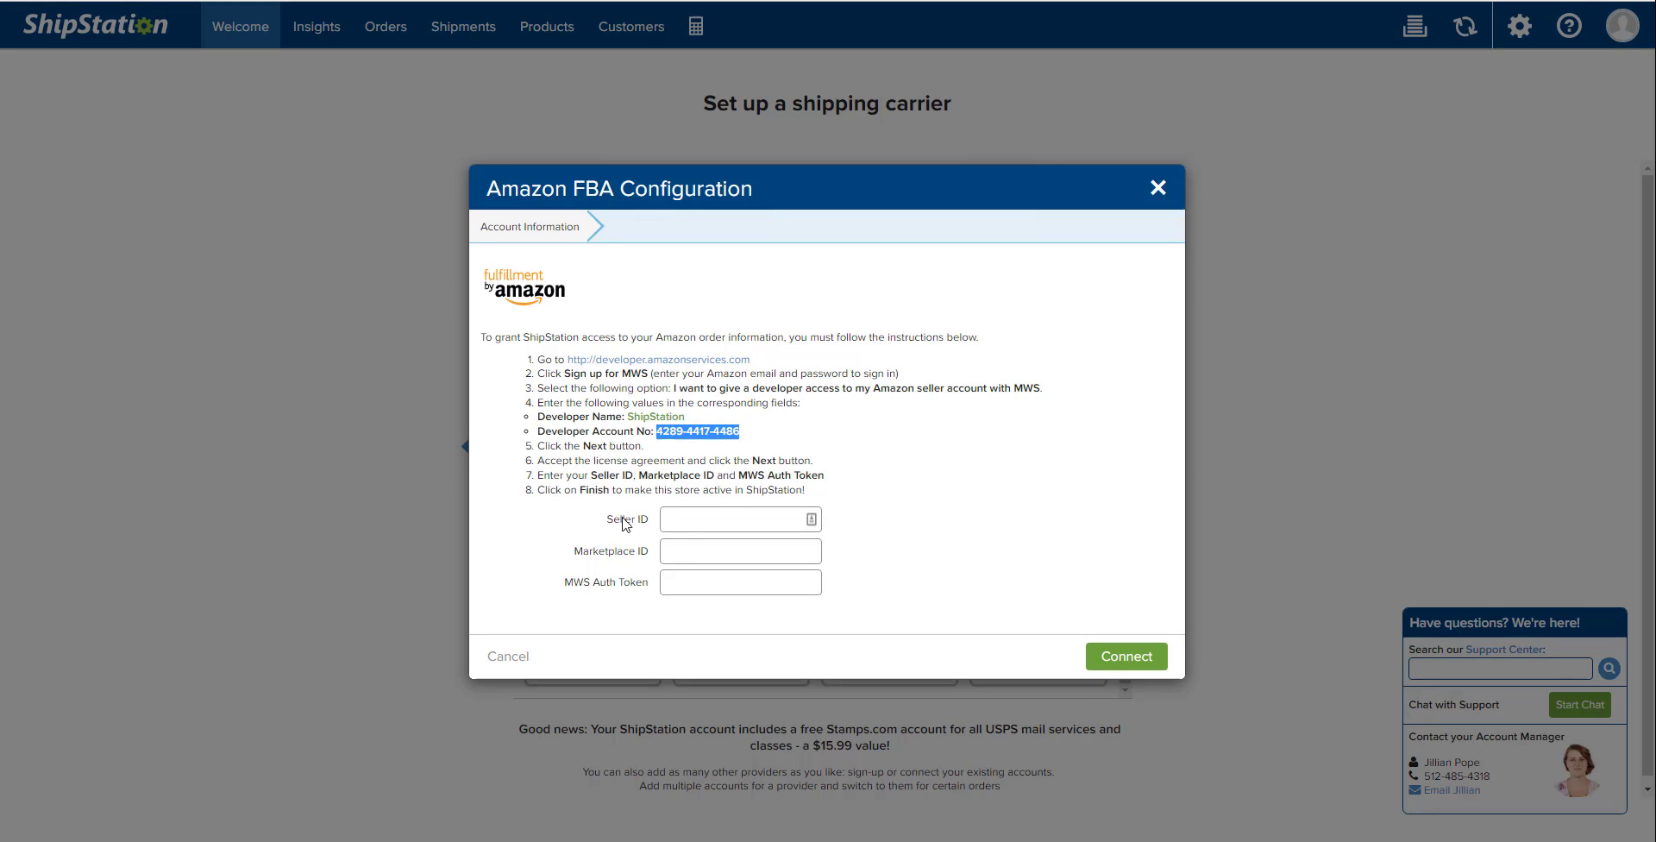
# Step: Enter the seller ID, marketplace ID and MWS auth token in ShipStation's FBA configuration and connect the carrier
pyautogui.moveTo(605, 518); pyautogui.dragTo(647, 589)
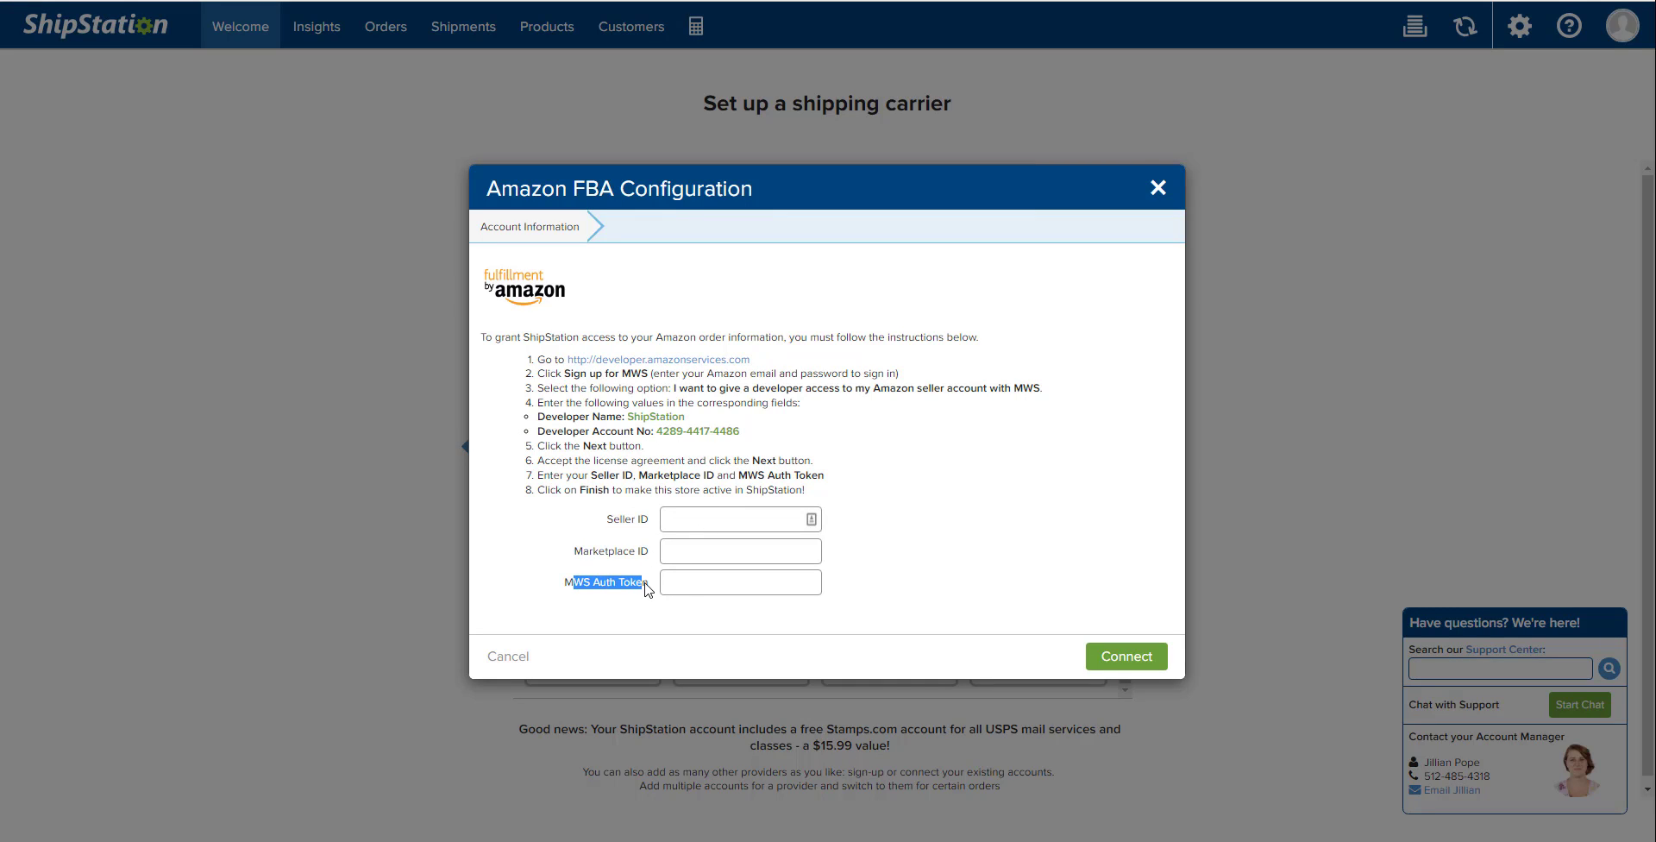
pyautogui.click(693, 525)
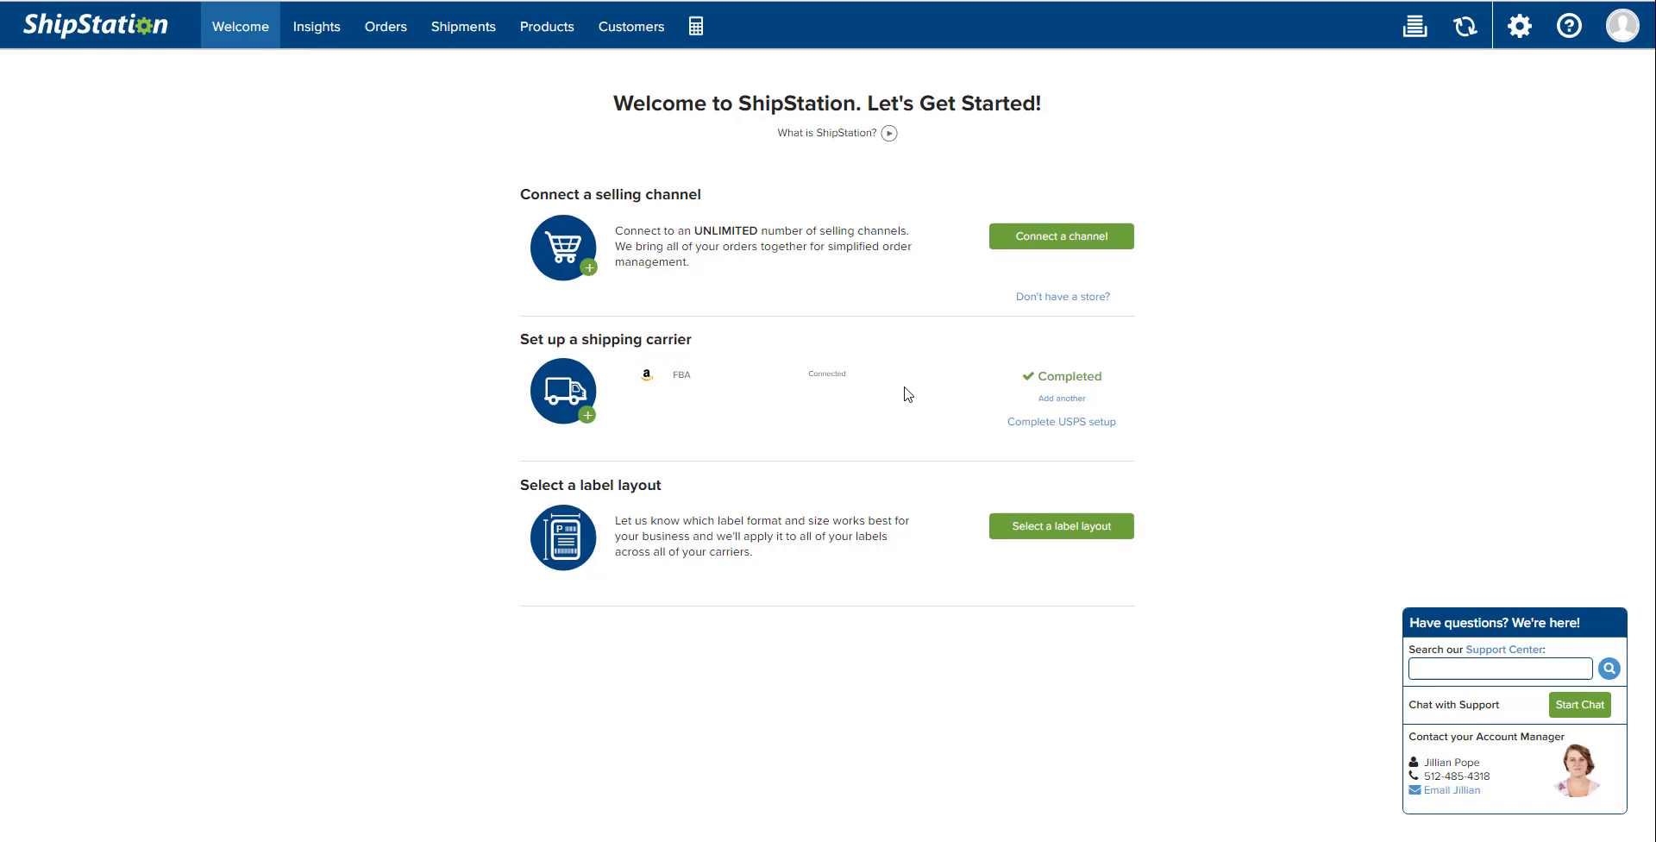
pyautogui.click(713, 397)
# Step: Open ShipStation's account API settings and locate the API key and API secret
pyautogui.click(1522, 27)
pyautogui.click(48, 67)
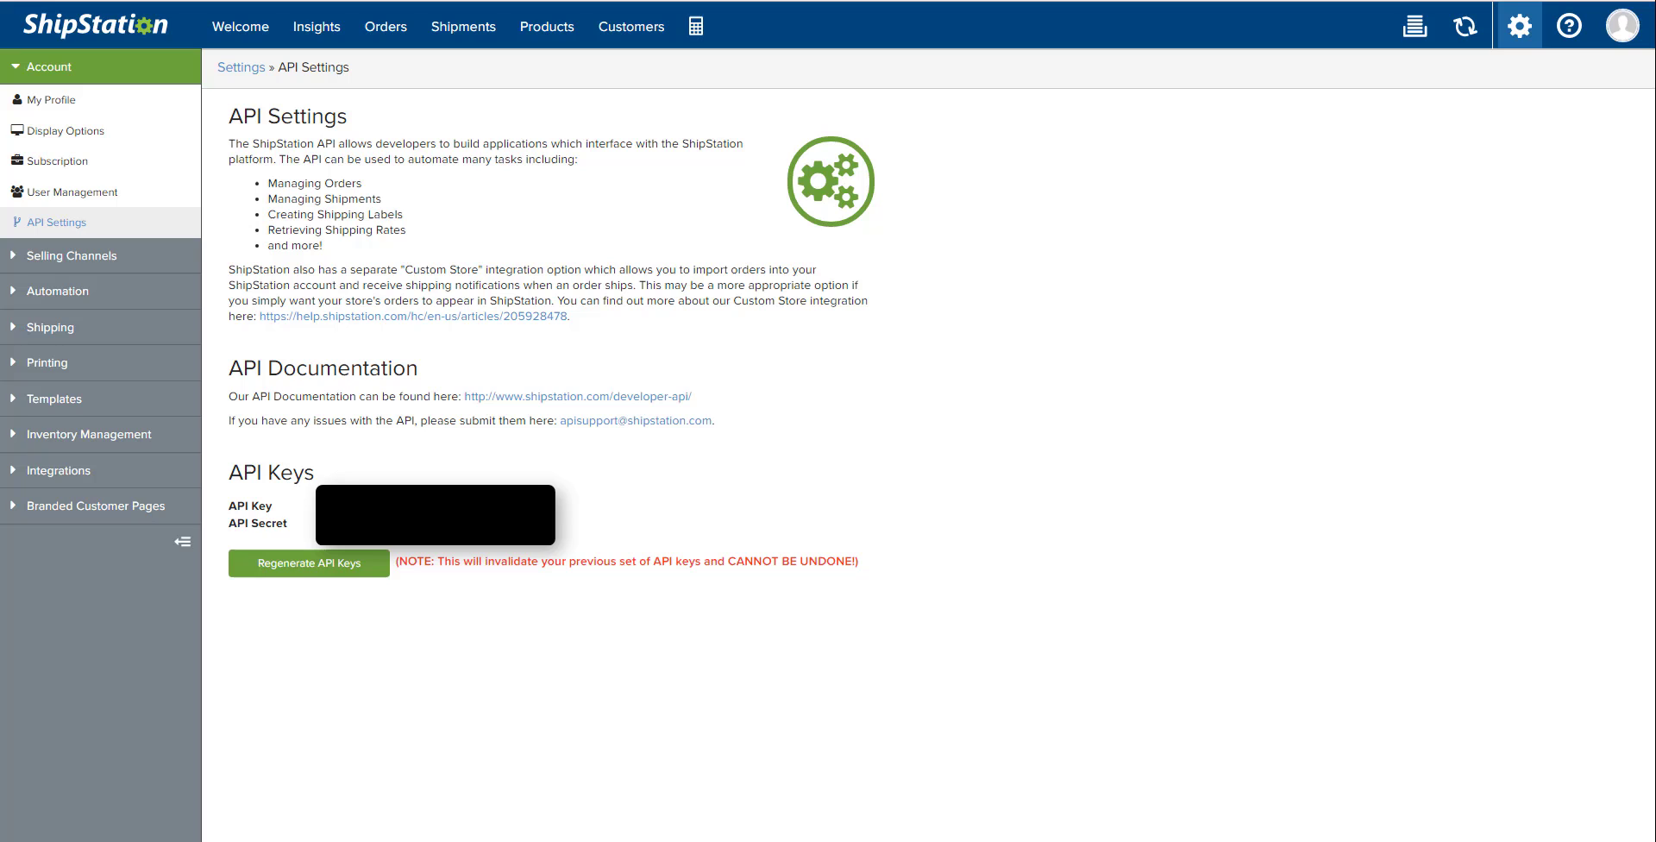
pyautogui.doubleClick(575, 515)
pyautogui.click(616, 511)
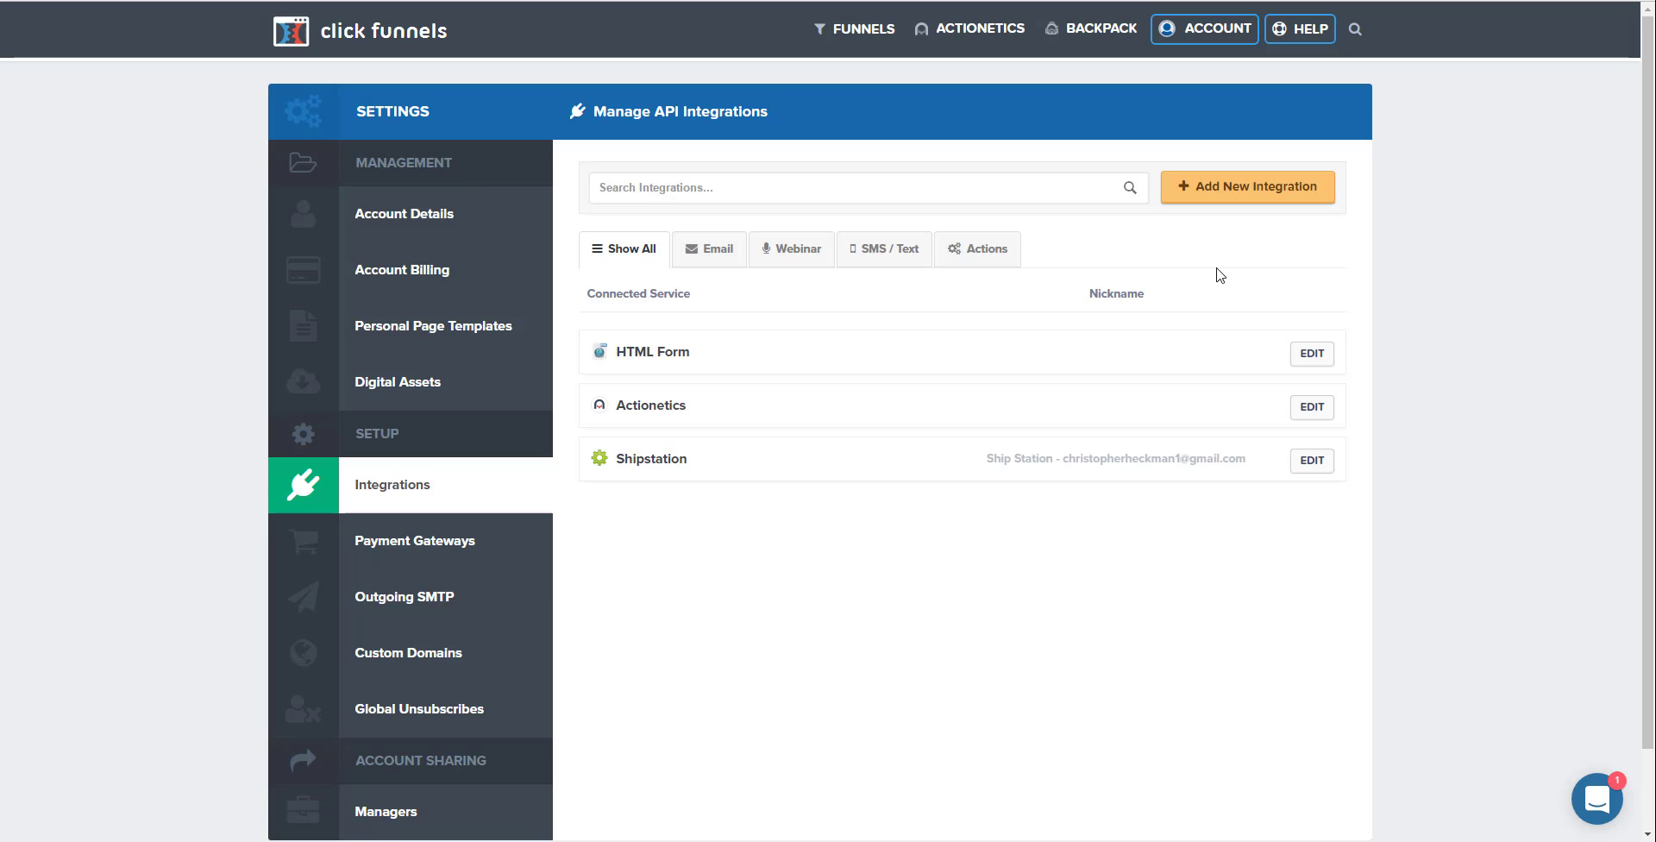
# Step: Switch to ClickFunnels and start a new integration nicknamed ShipStation, with Shipstation as the service
pyautogui.click(1218, 27)
pyautogui.click(1252, 188)
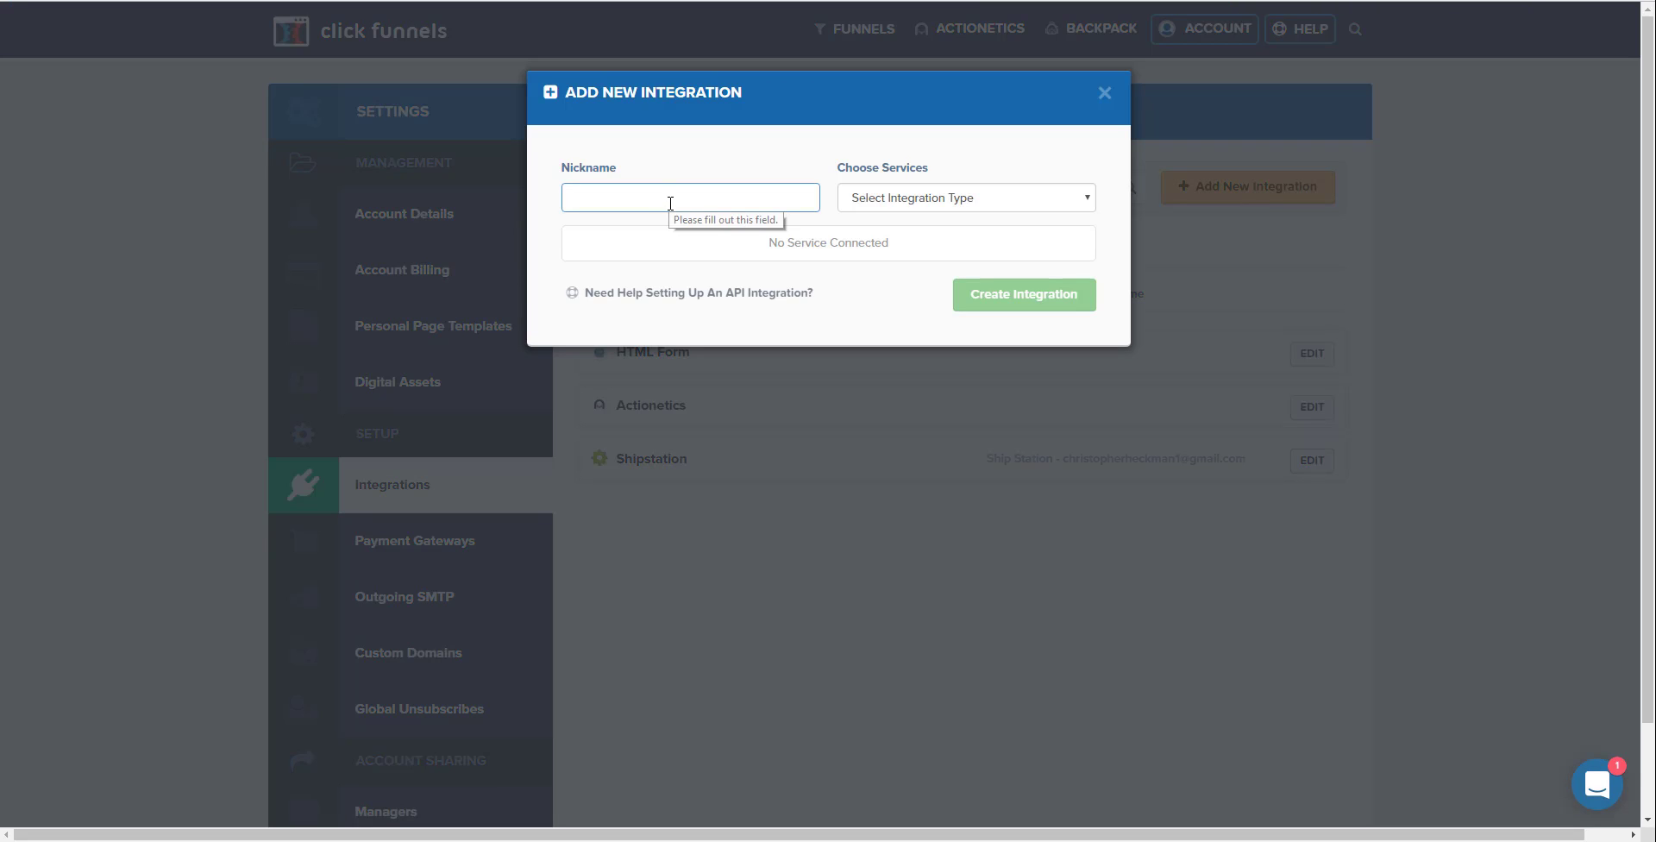
pyautogui.write('ShipStation')
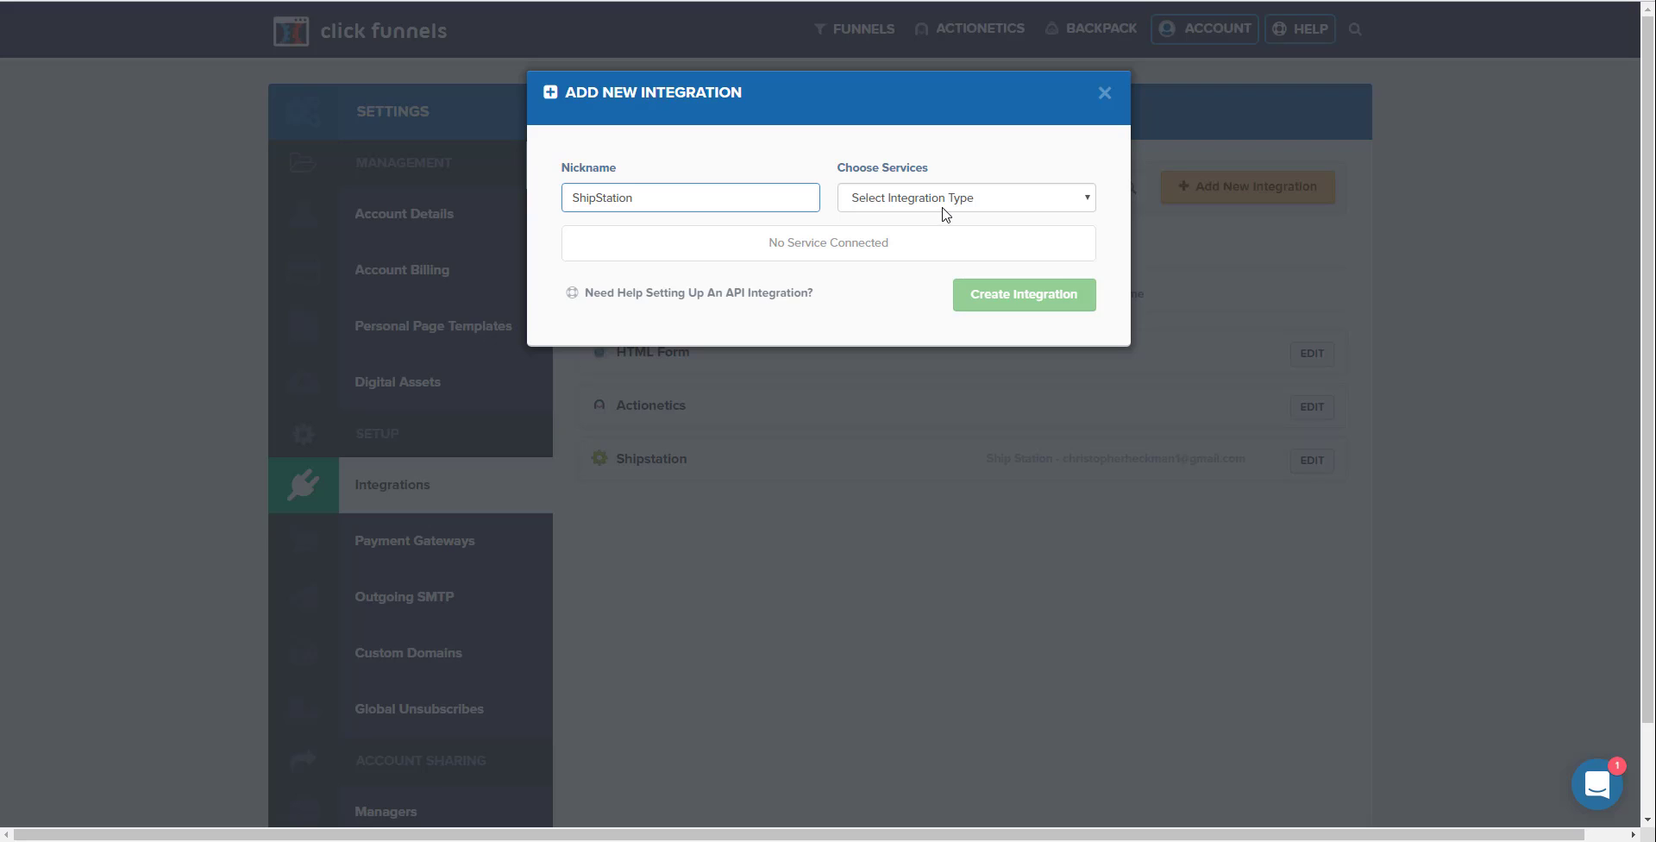
pyautogui.click(944, 207)
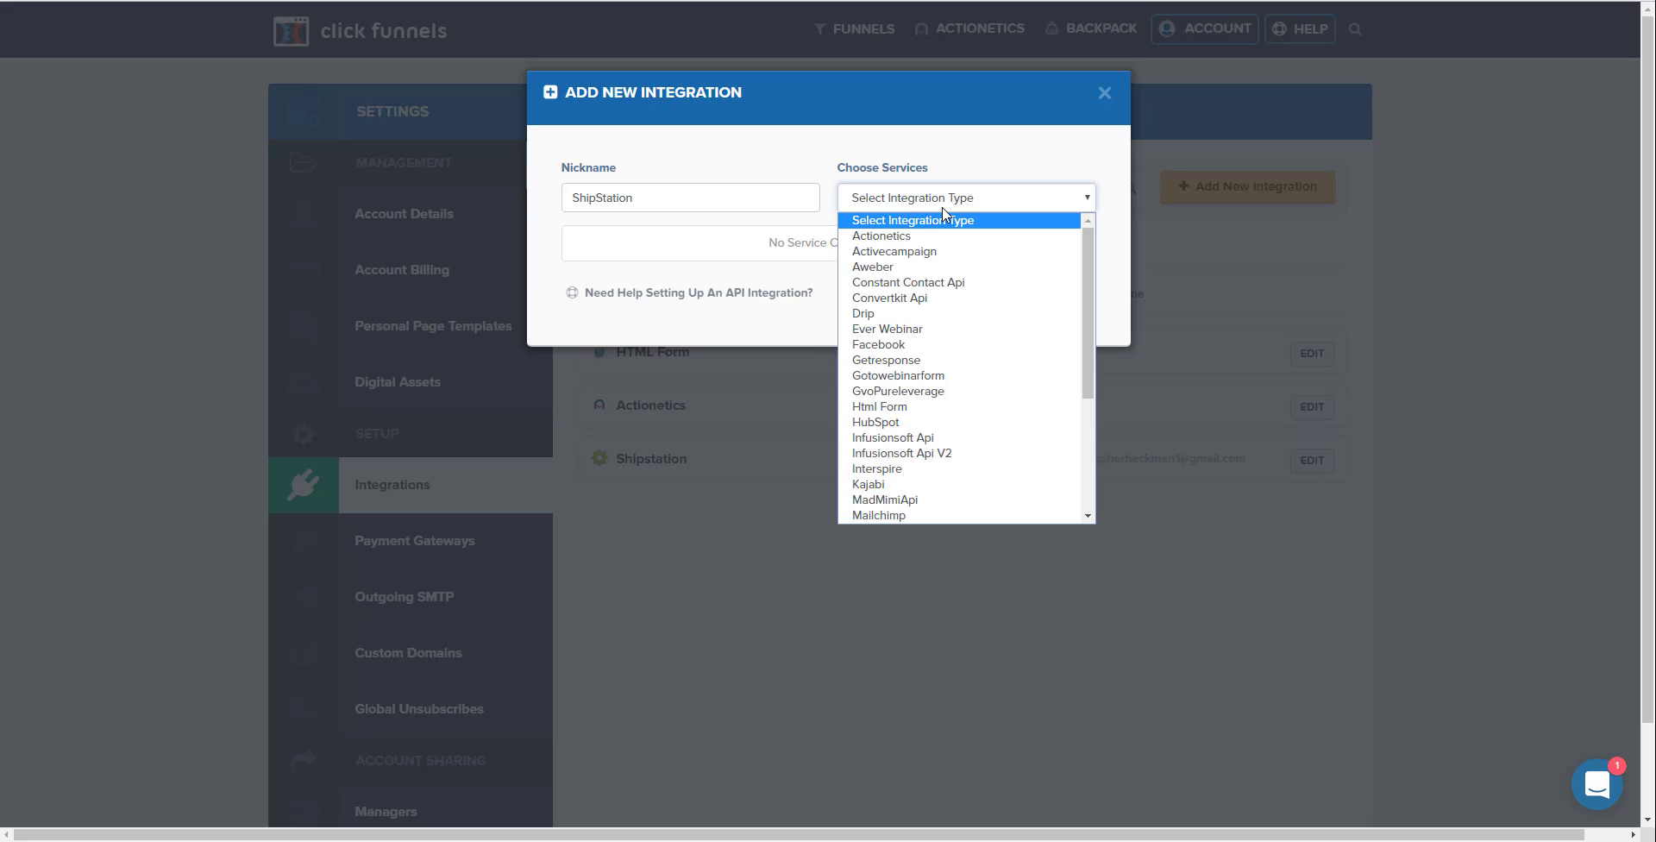
pyautogui.scroll(-2, 1067, 397)
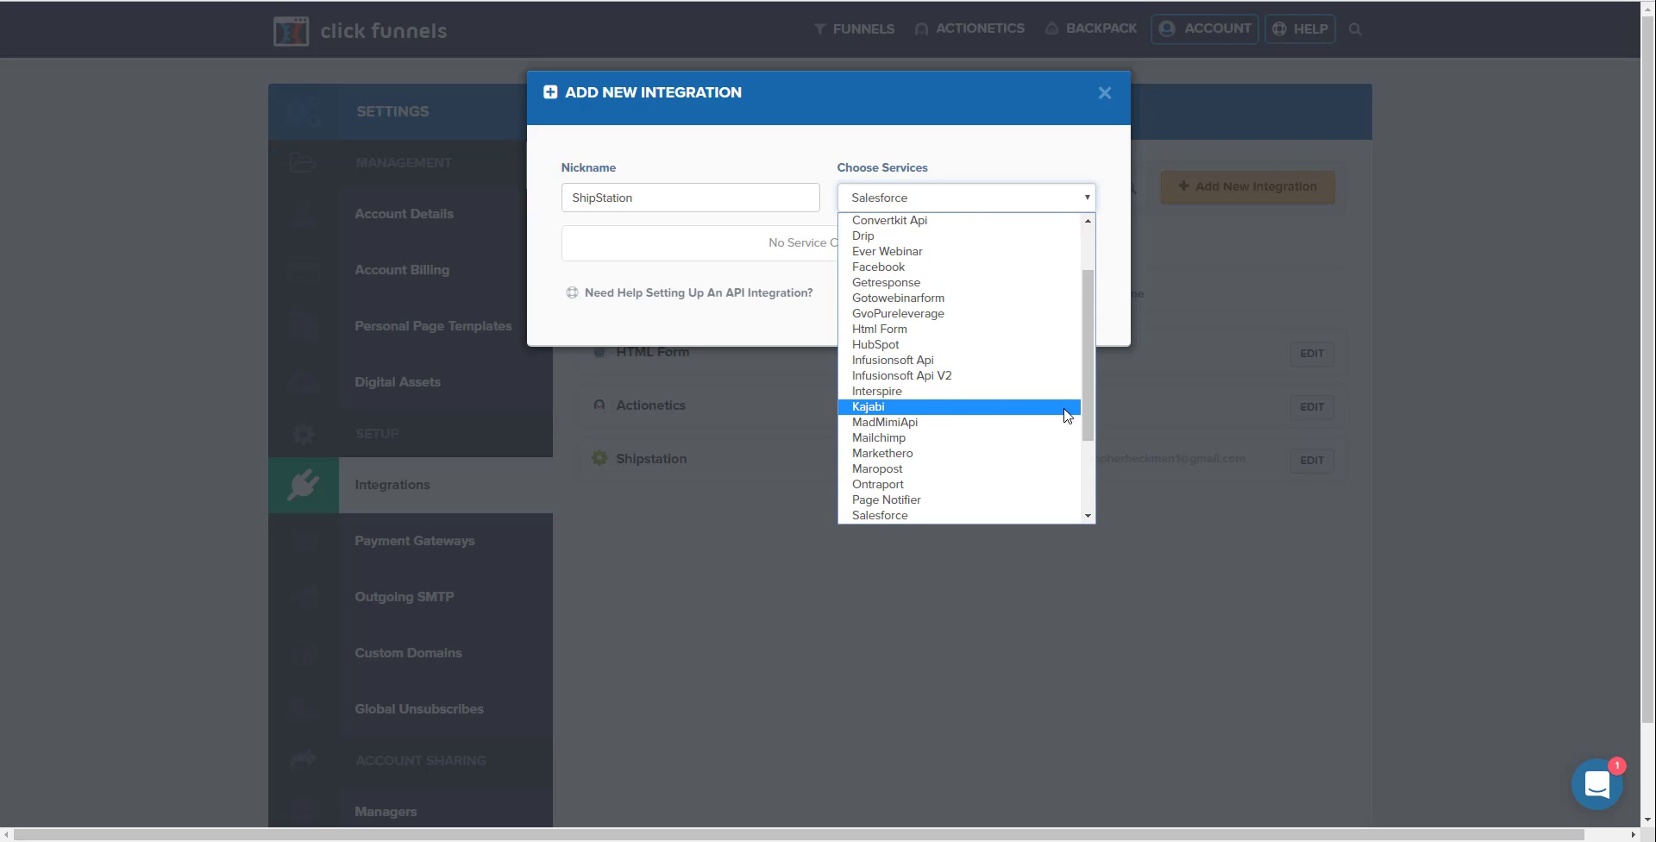
pyautogui.scroll(-1, 1034, 440)
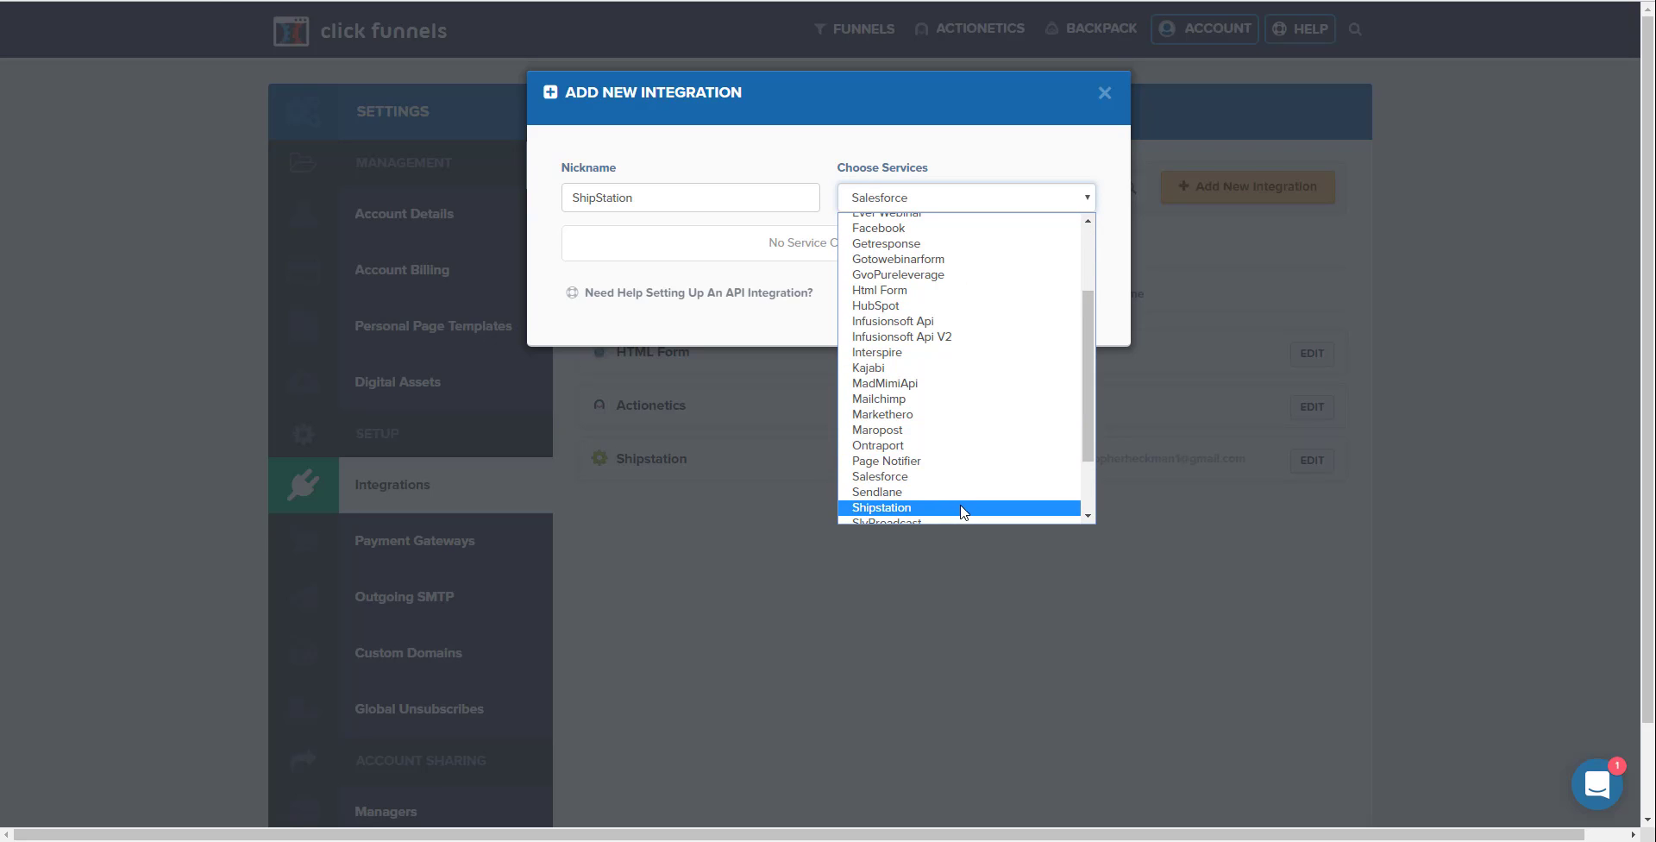
pyautogui.click(963, 508)
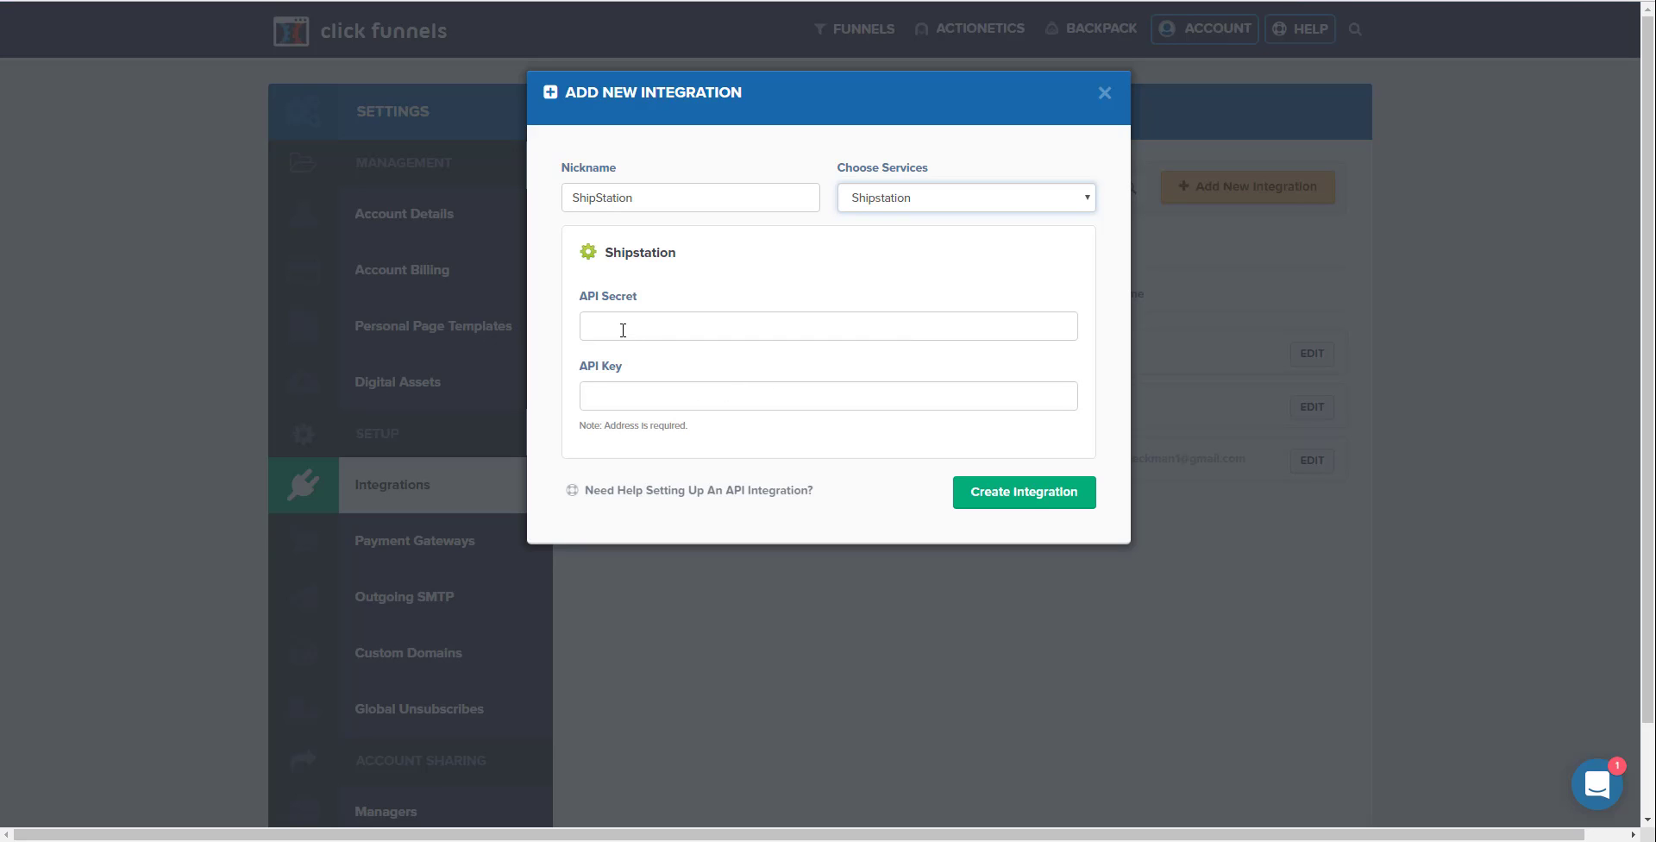
# Step: Look at the integration's API Secret and API Key fields, and close the dialog without creating the integration
pyautogui.click(626, 326)
pyautogui.click(638, 392)
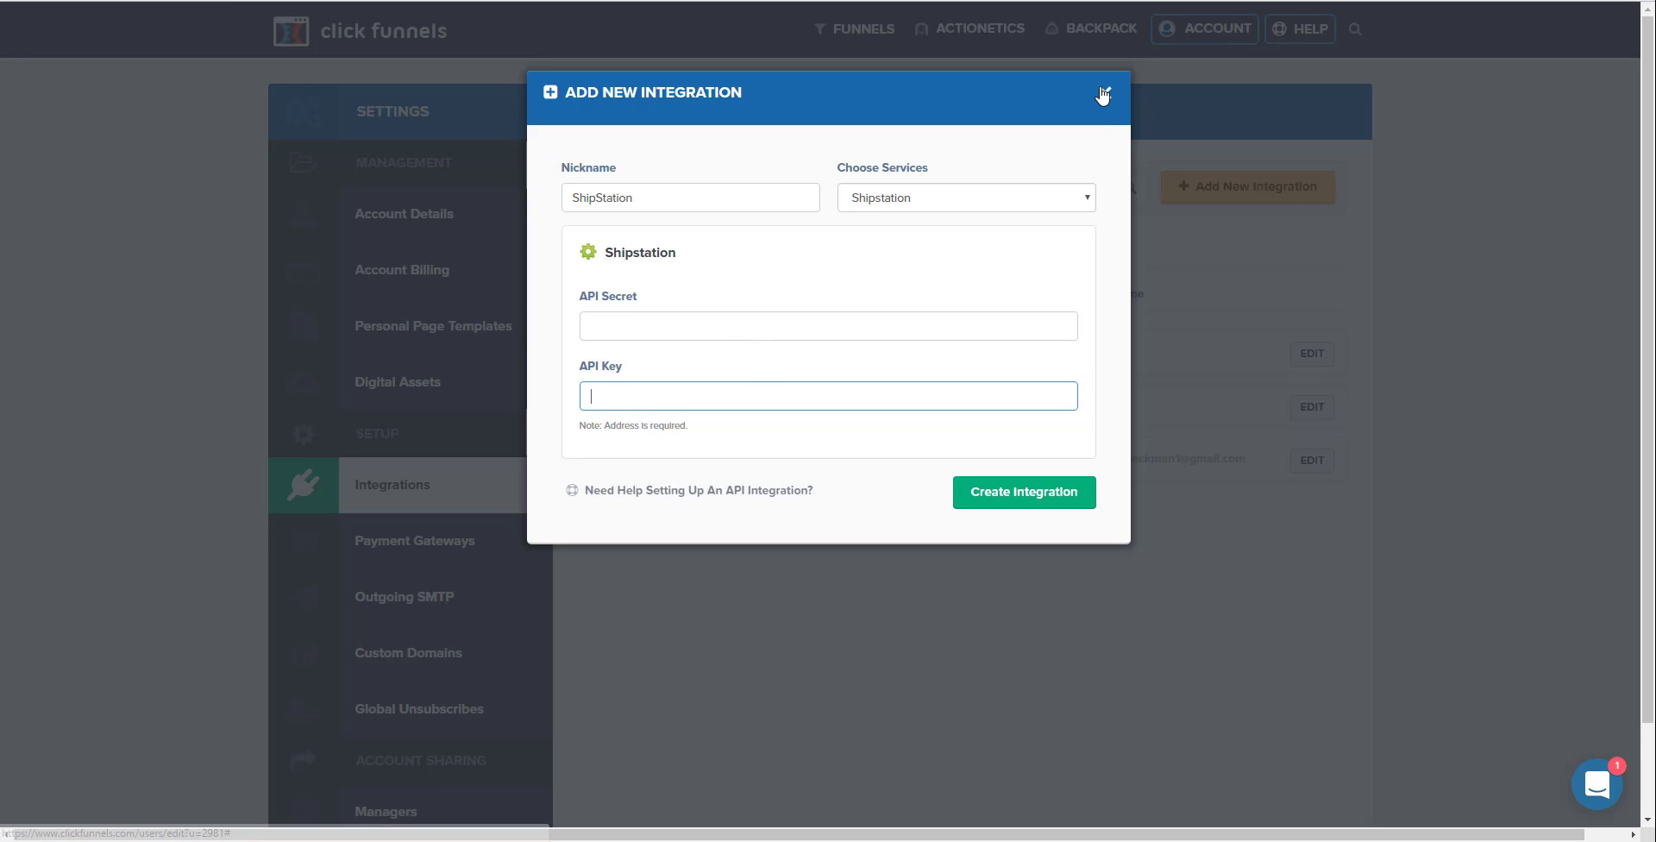
pyautogui.click(1104, 93)
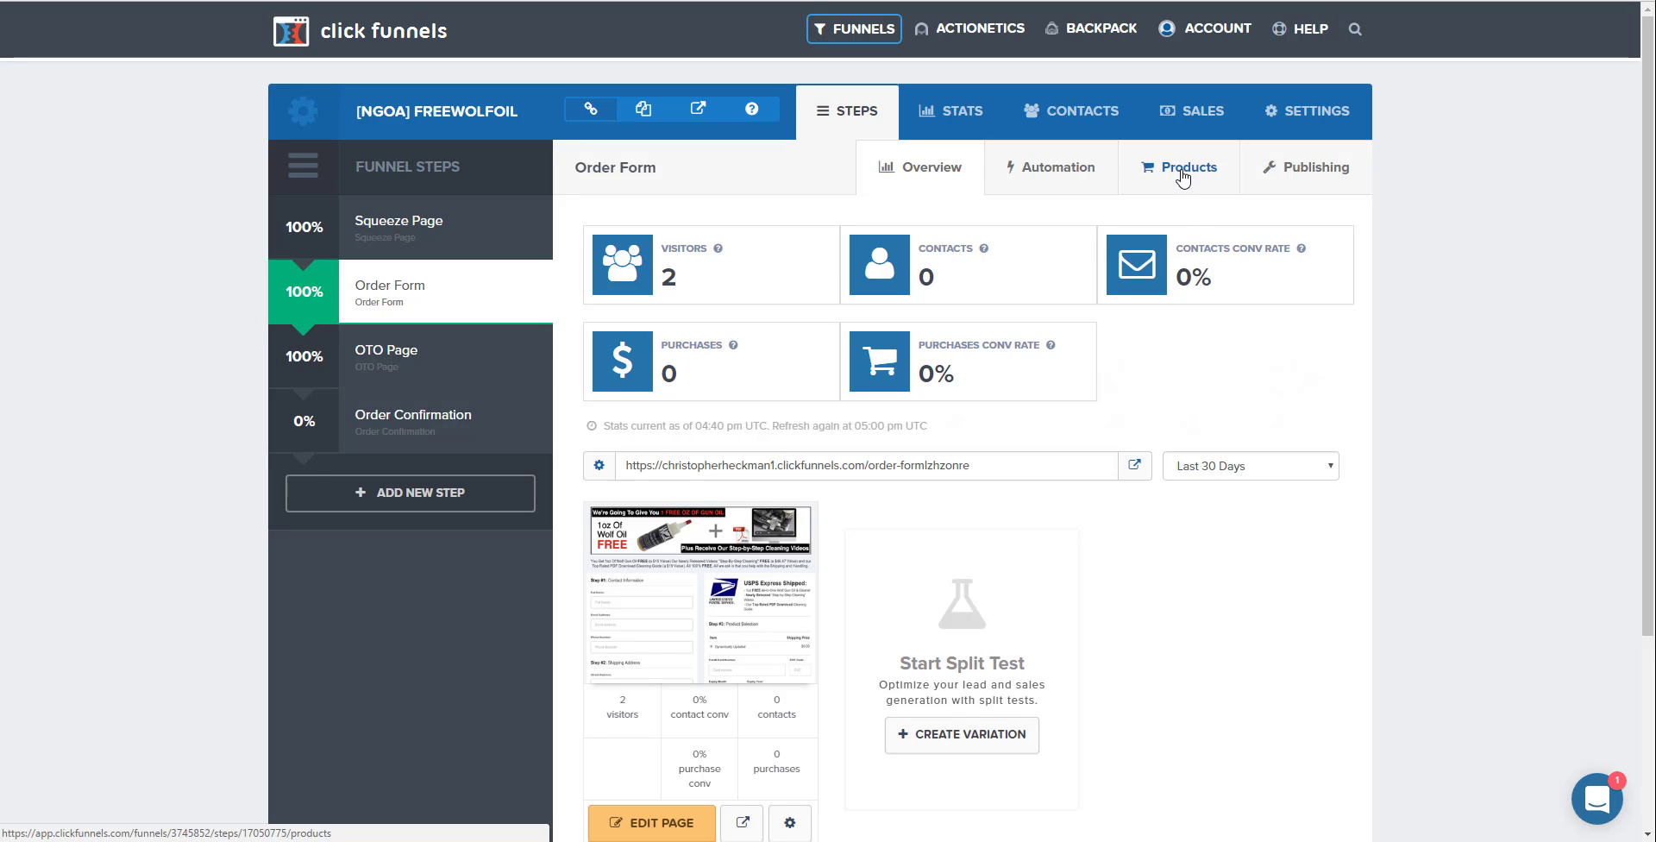
# Step: Open the order form's products in ClickFunnels, and start a new ShipStation product with SKU 123456789 named ShipStation/ClickFunnels
pyautogui.click(1183, 177)
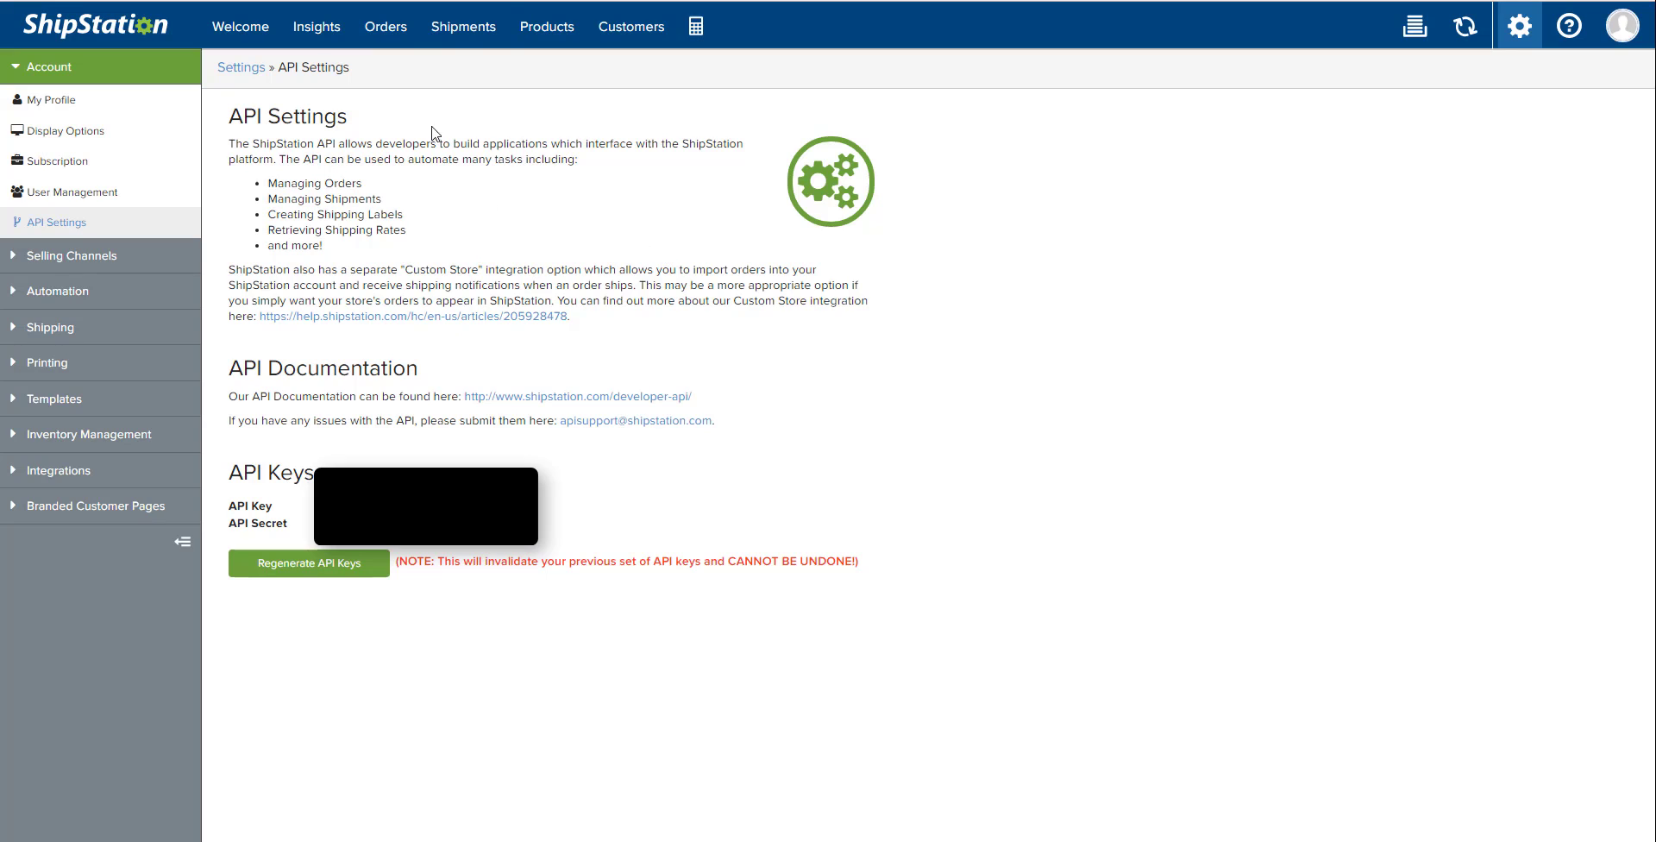
pyautogui.click(539, 31)
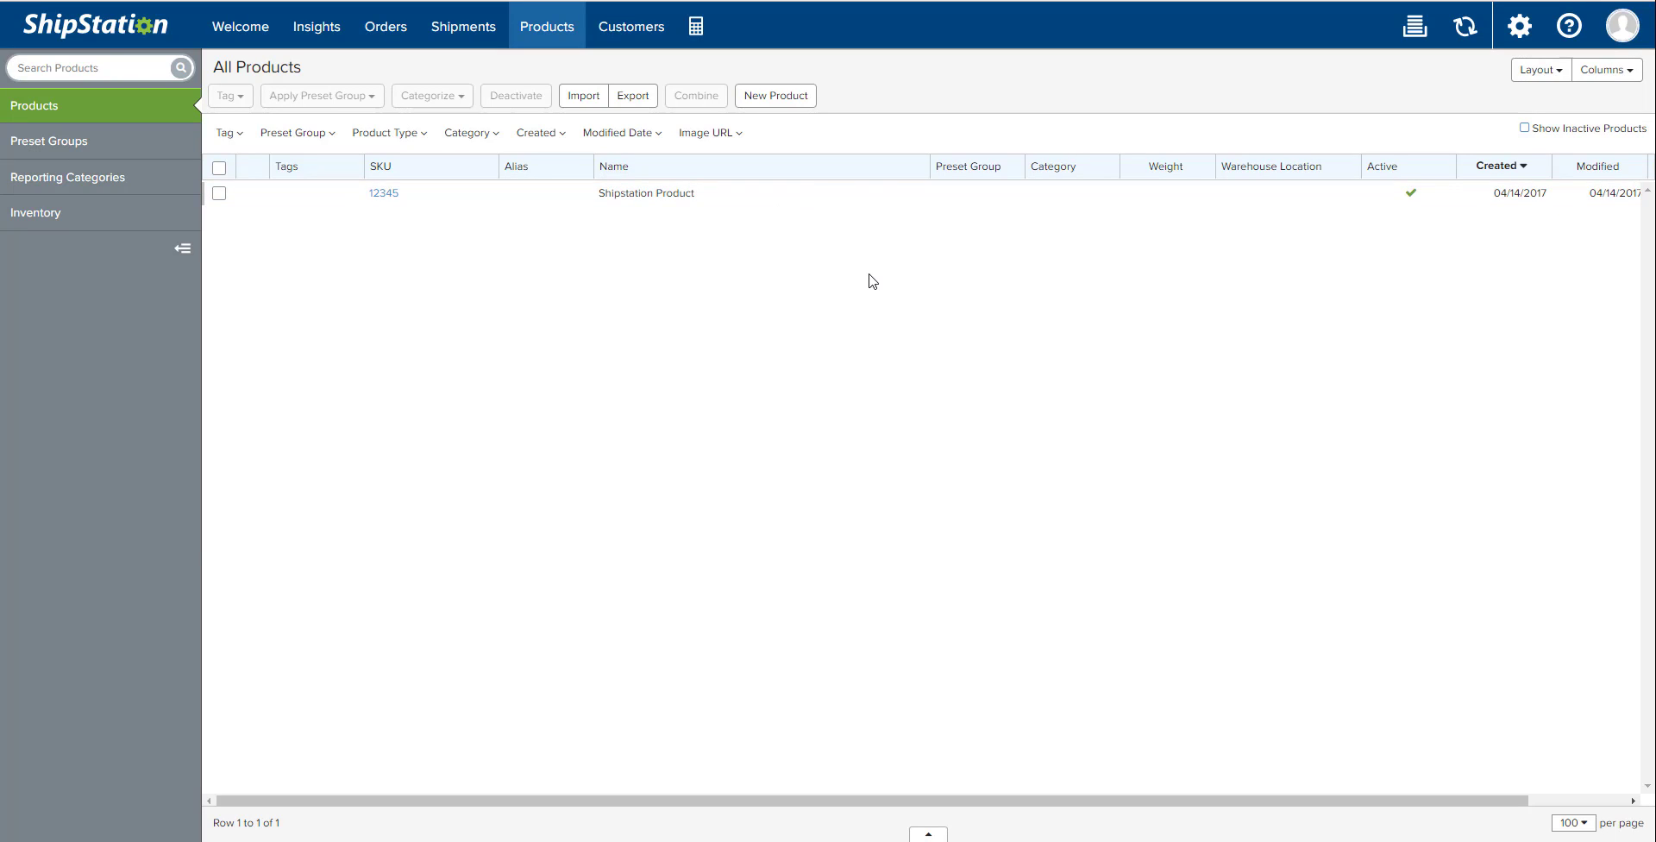
pyautogui.click(780, 98)
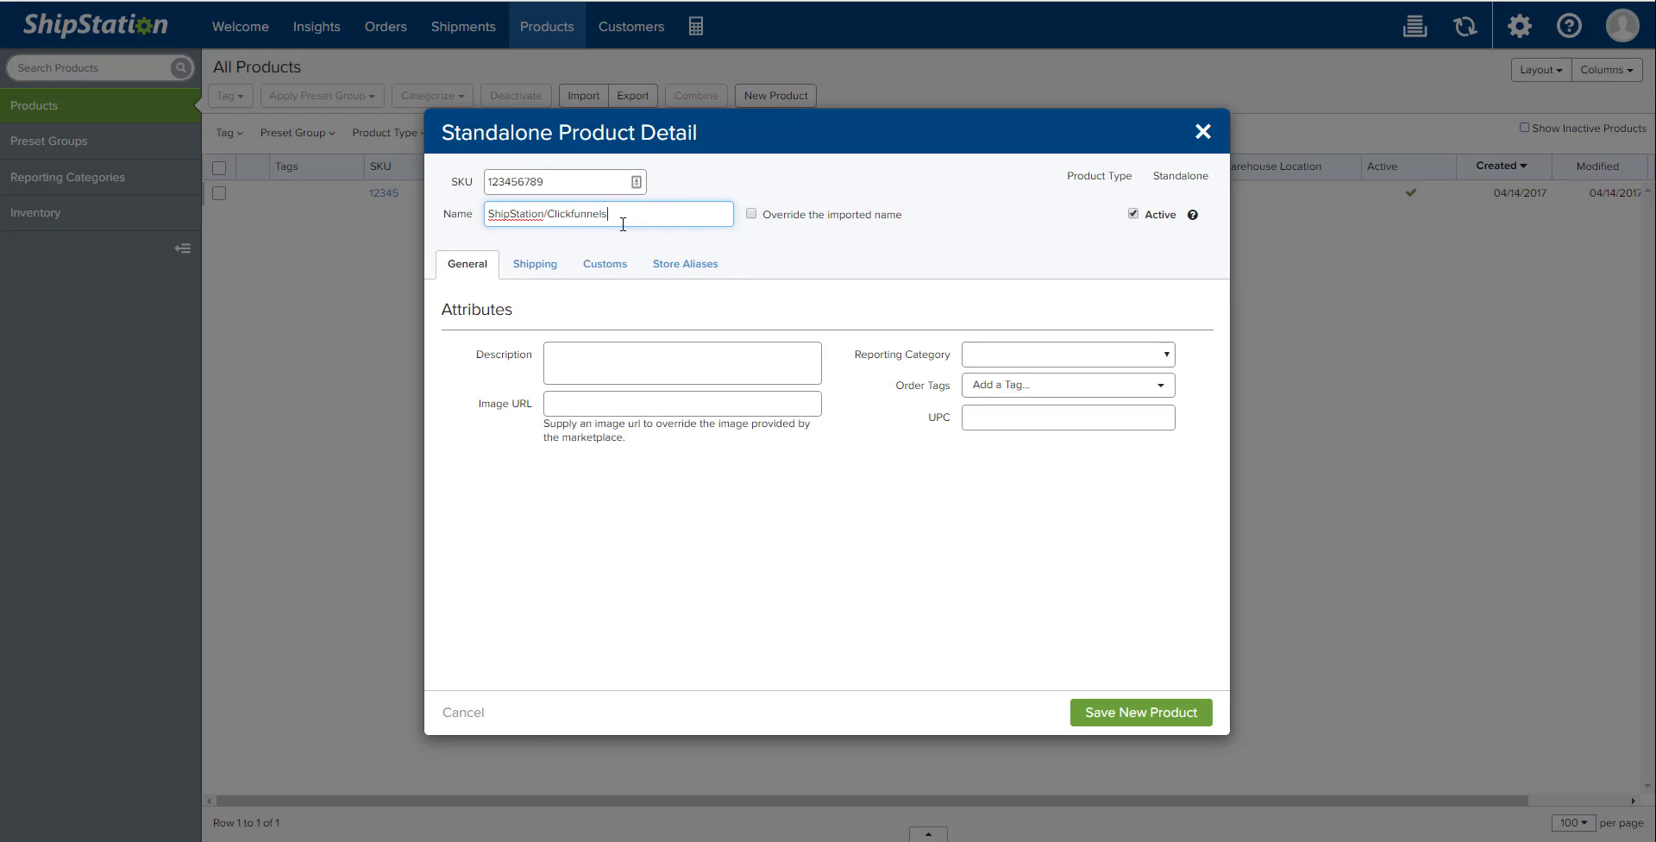
pyautogui.click(575, 213)
# Step: Review the new ShipStation product's shipping and general settings, and save the product
pyautogui.click(535, 266)
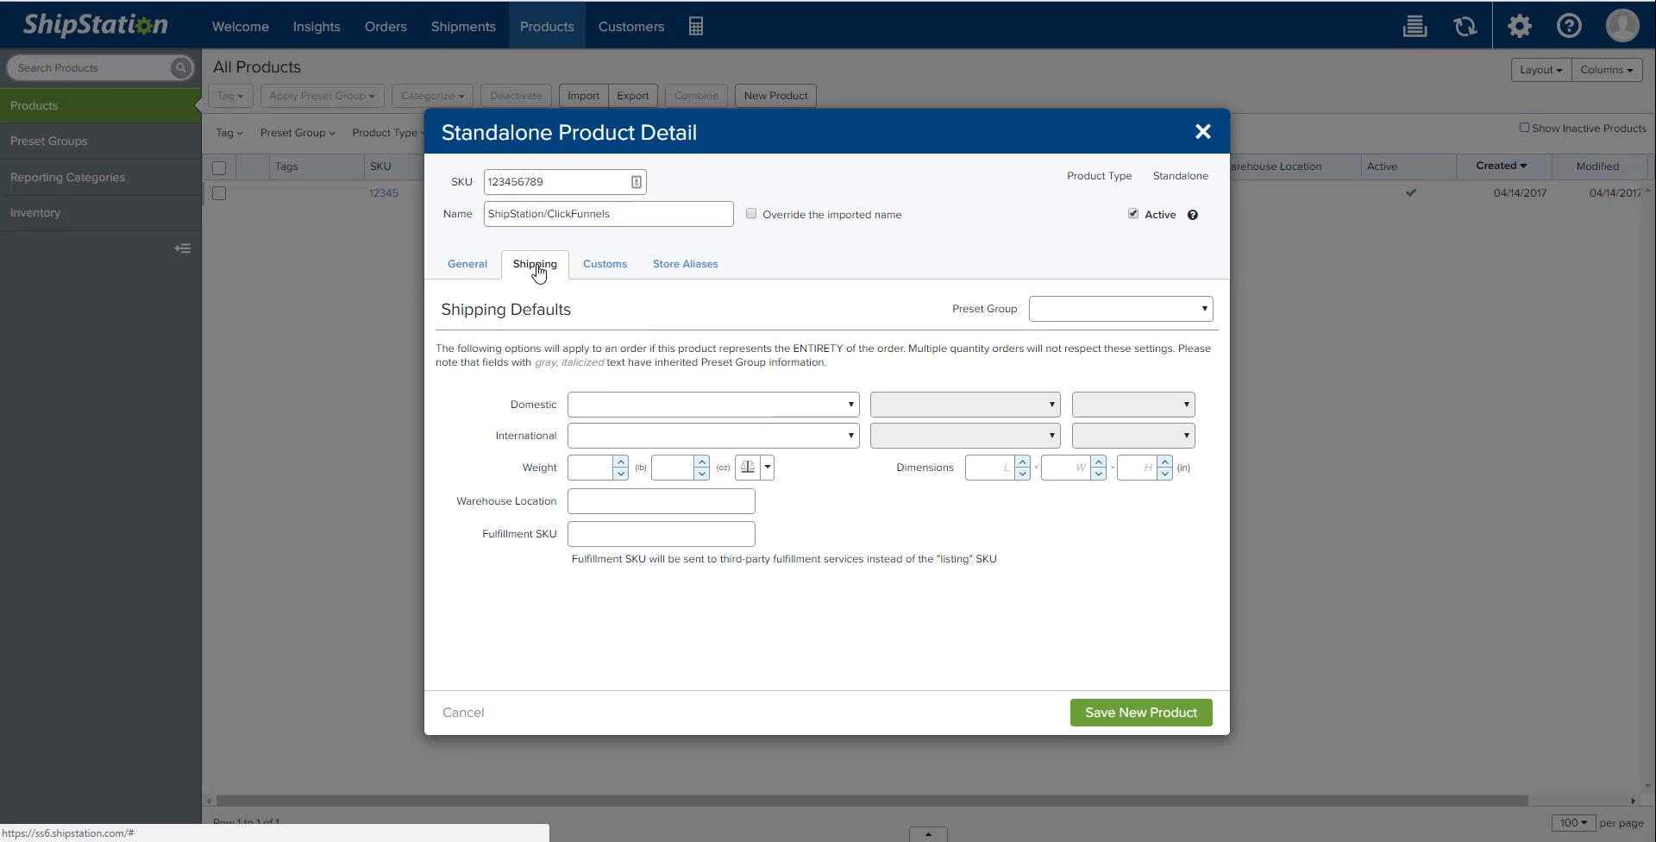
pyautogui.click(467, 264)
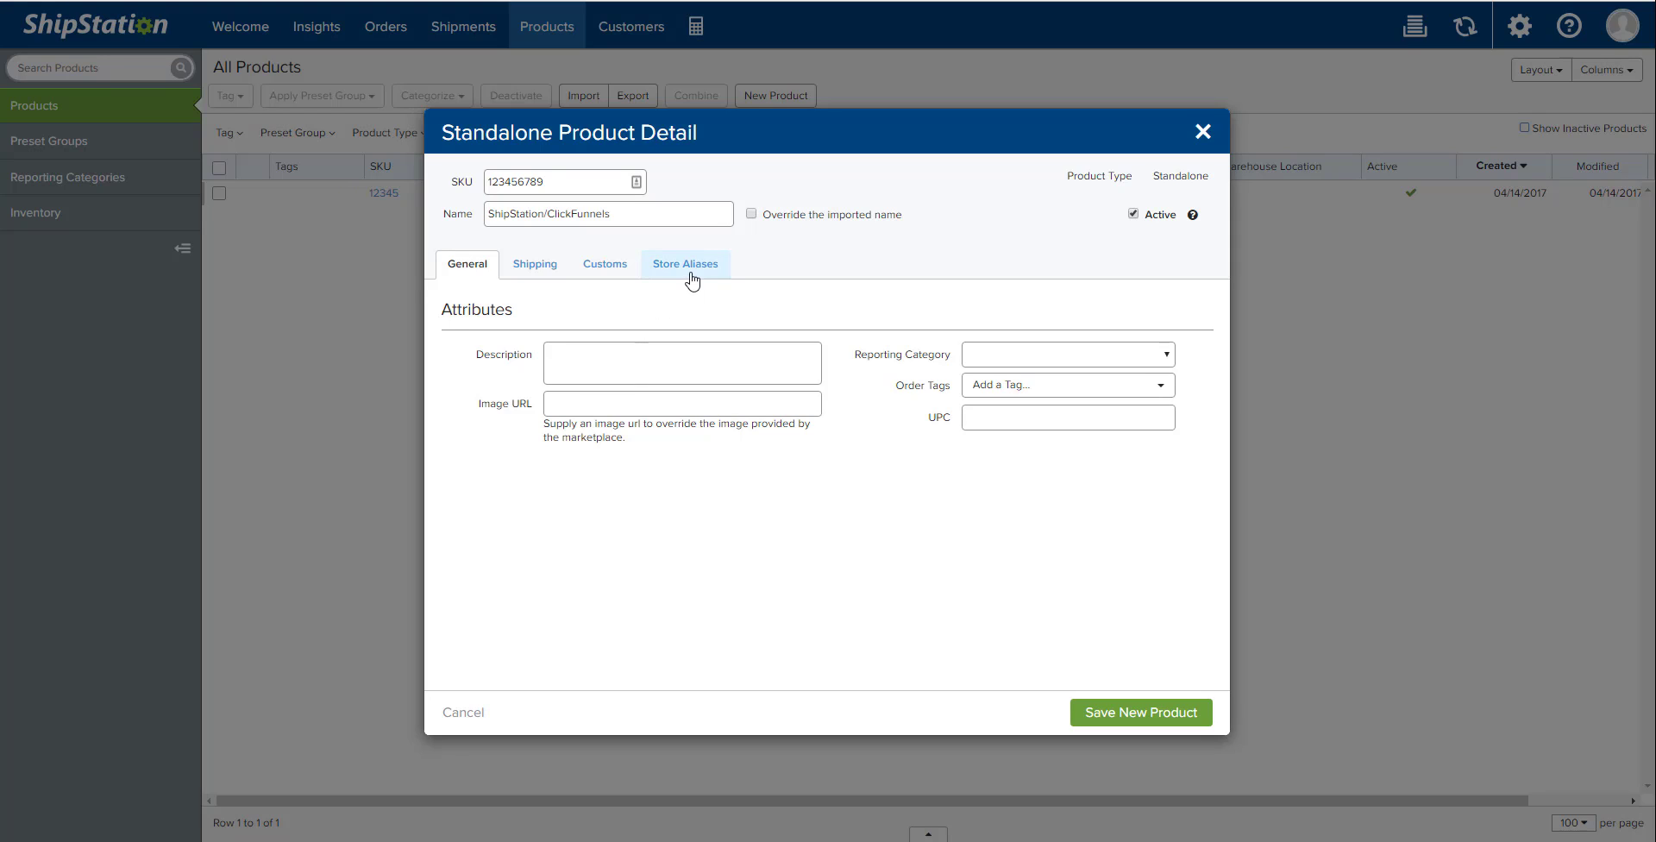
pyautogui.moveTo(555, 181); pyautogui.dragTo(493, 183)
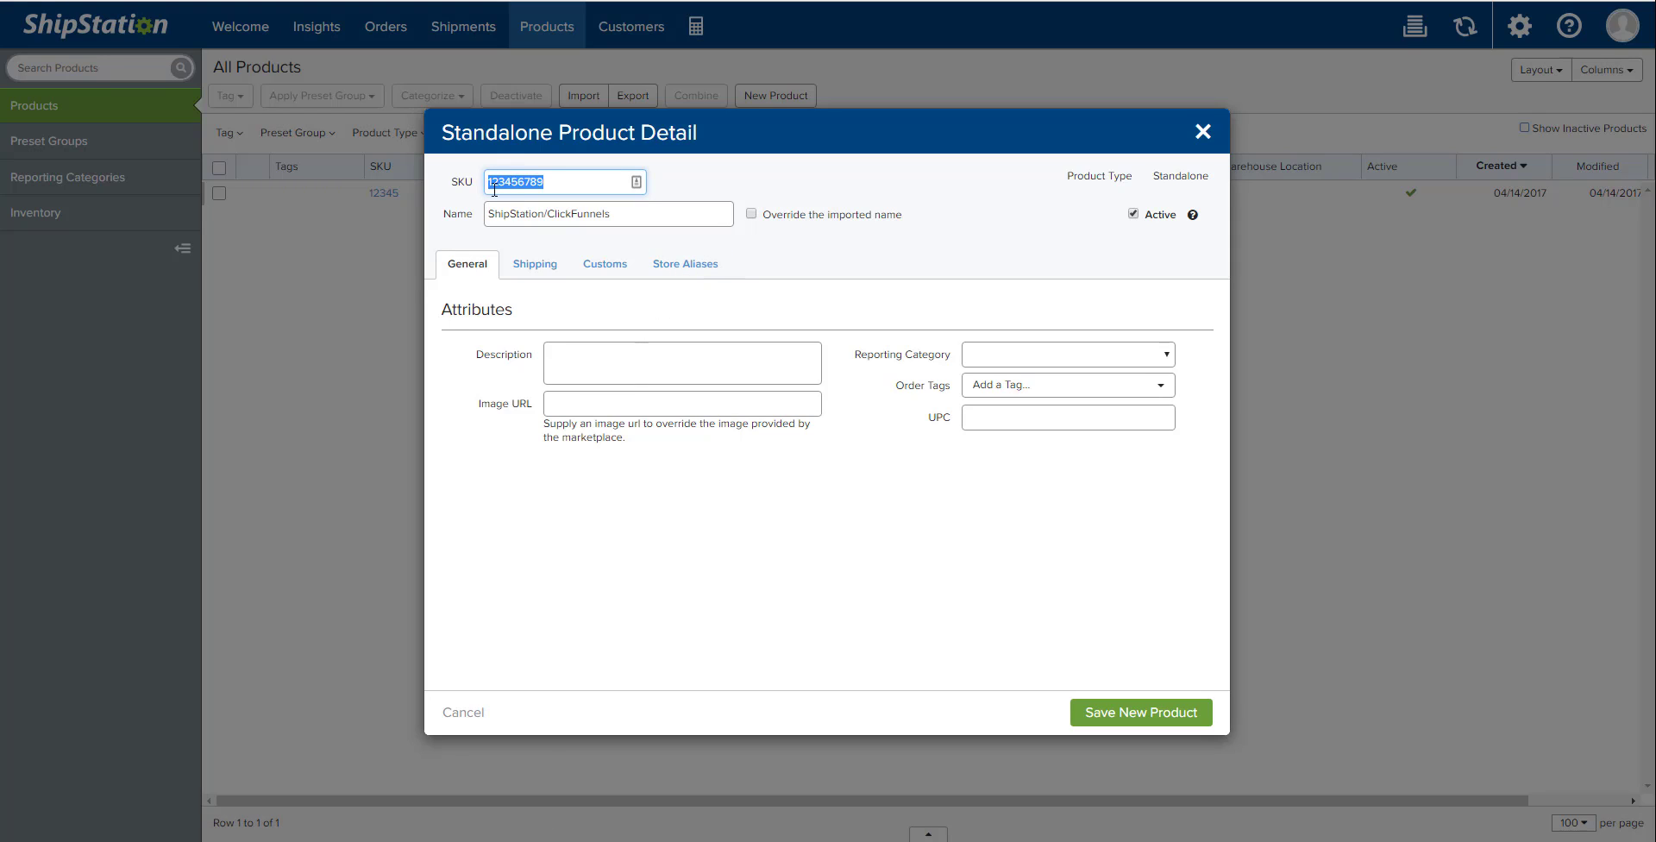
pyautogui.click(706, 312)
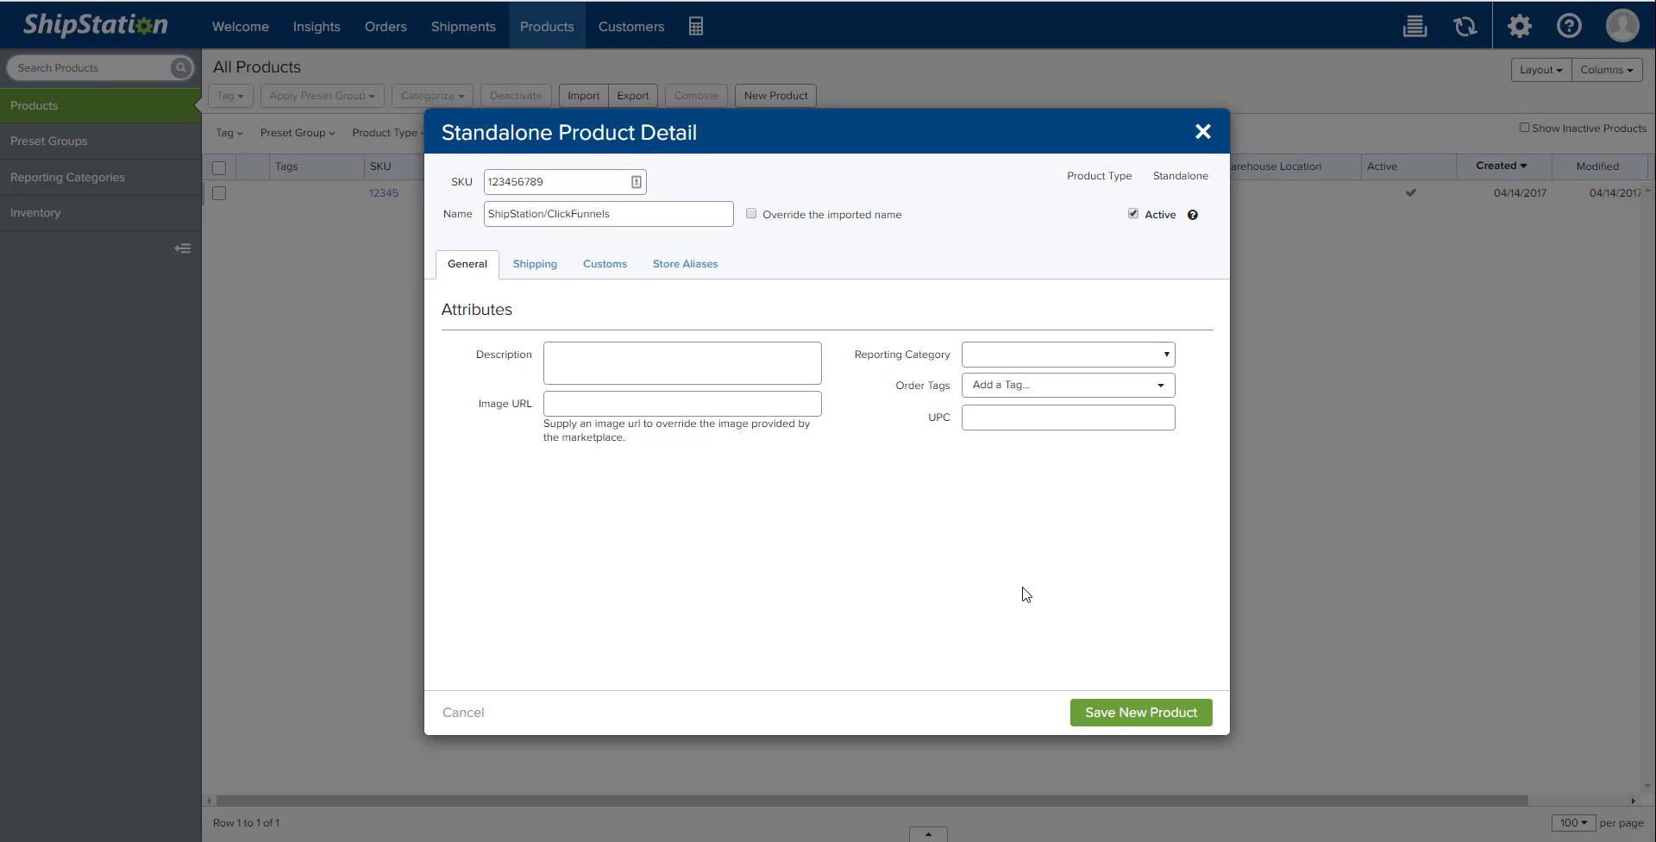
pyautogui.click(1108, 720)
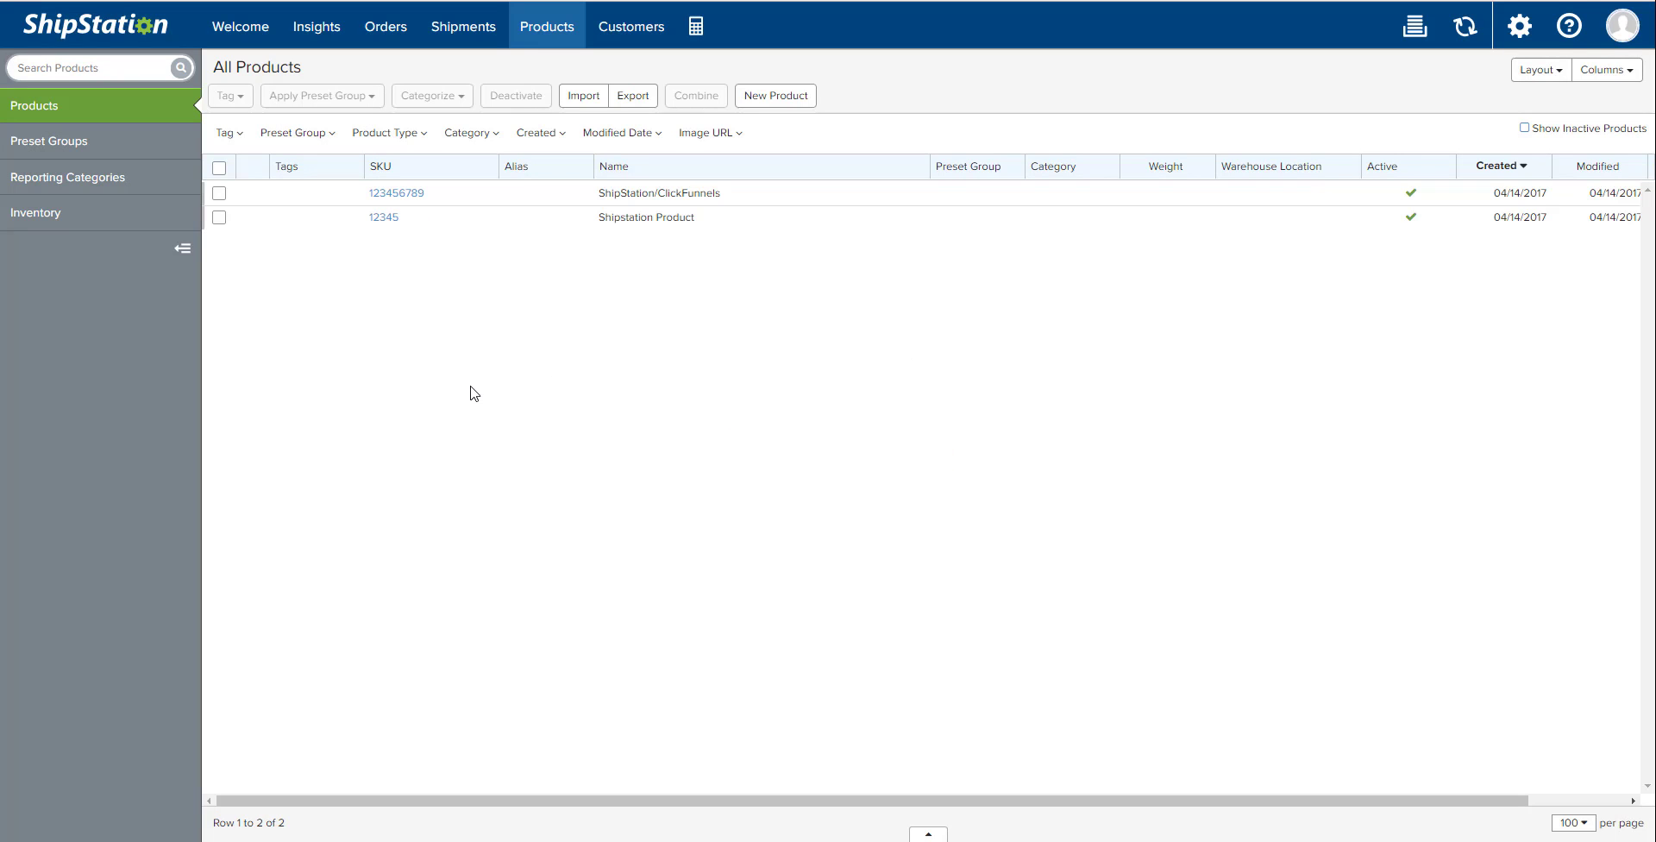
# Step: Start connecting a new selling channel from the welcome page, choosing the ShipStation manual store
pyautogui.click(252, 43)
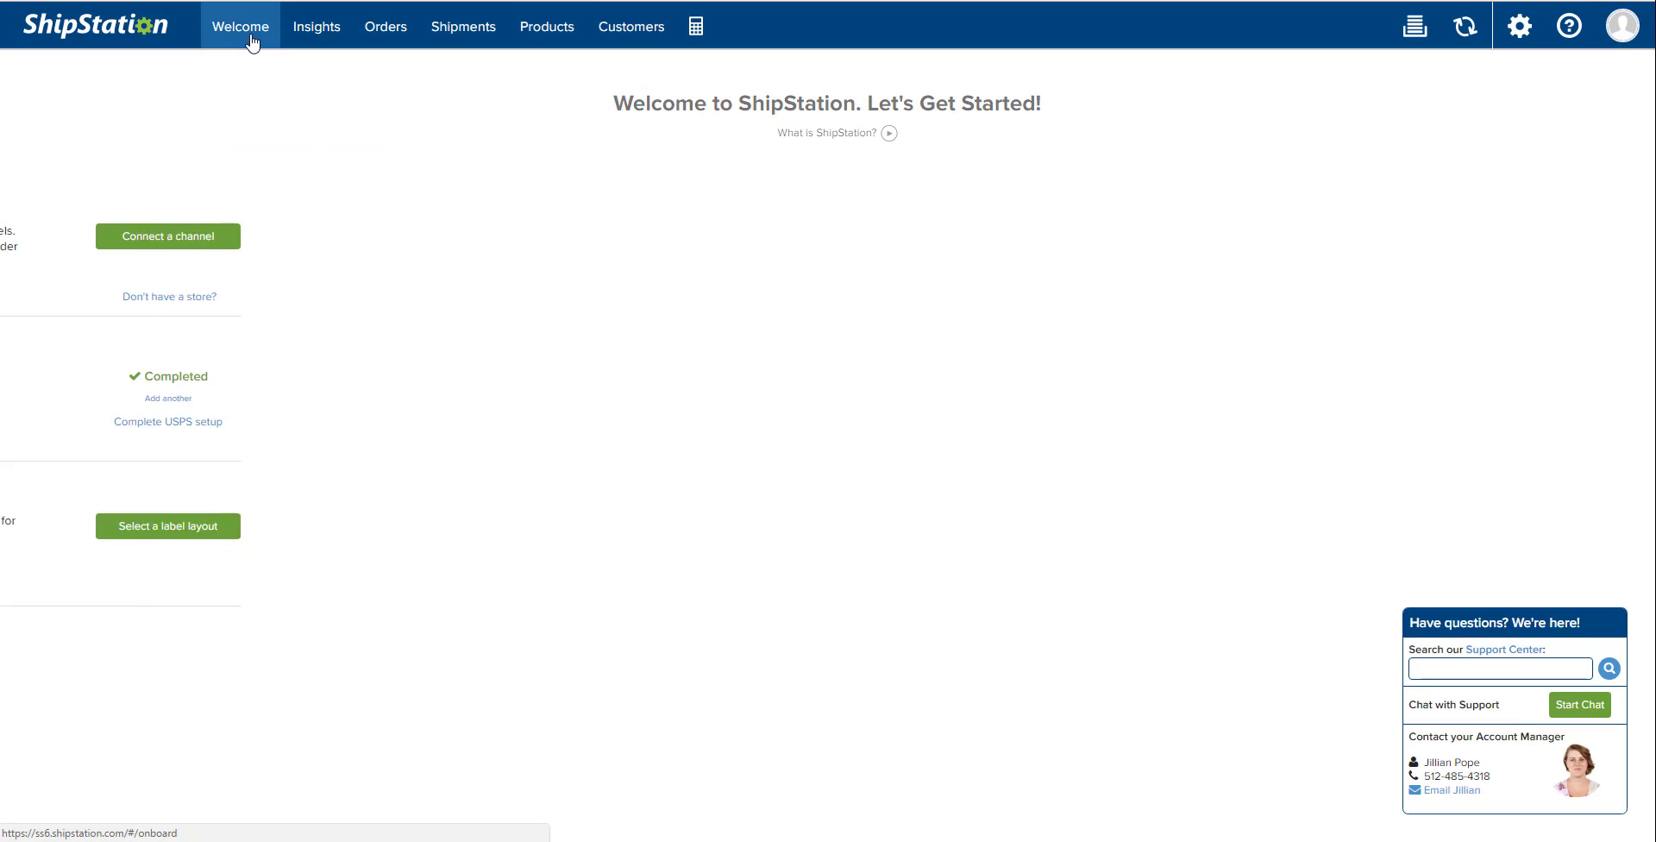
pyautogui.click(1092, 254)
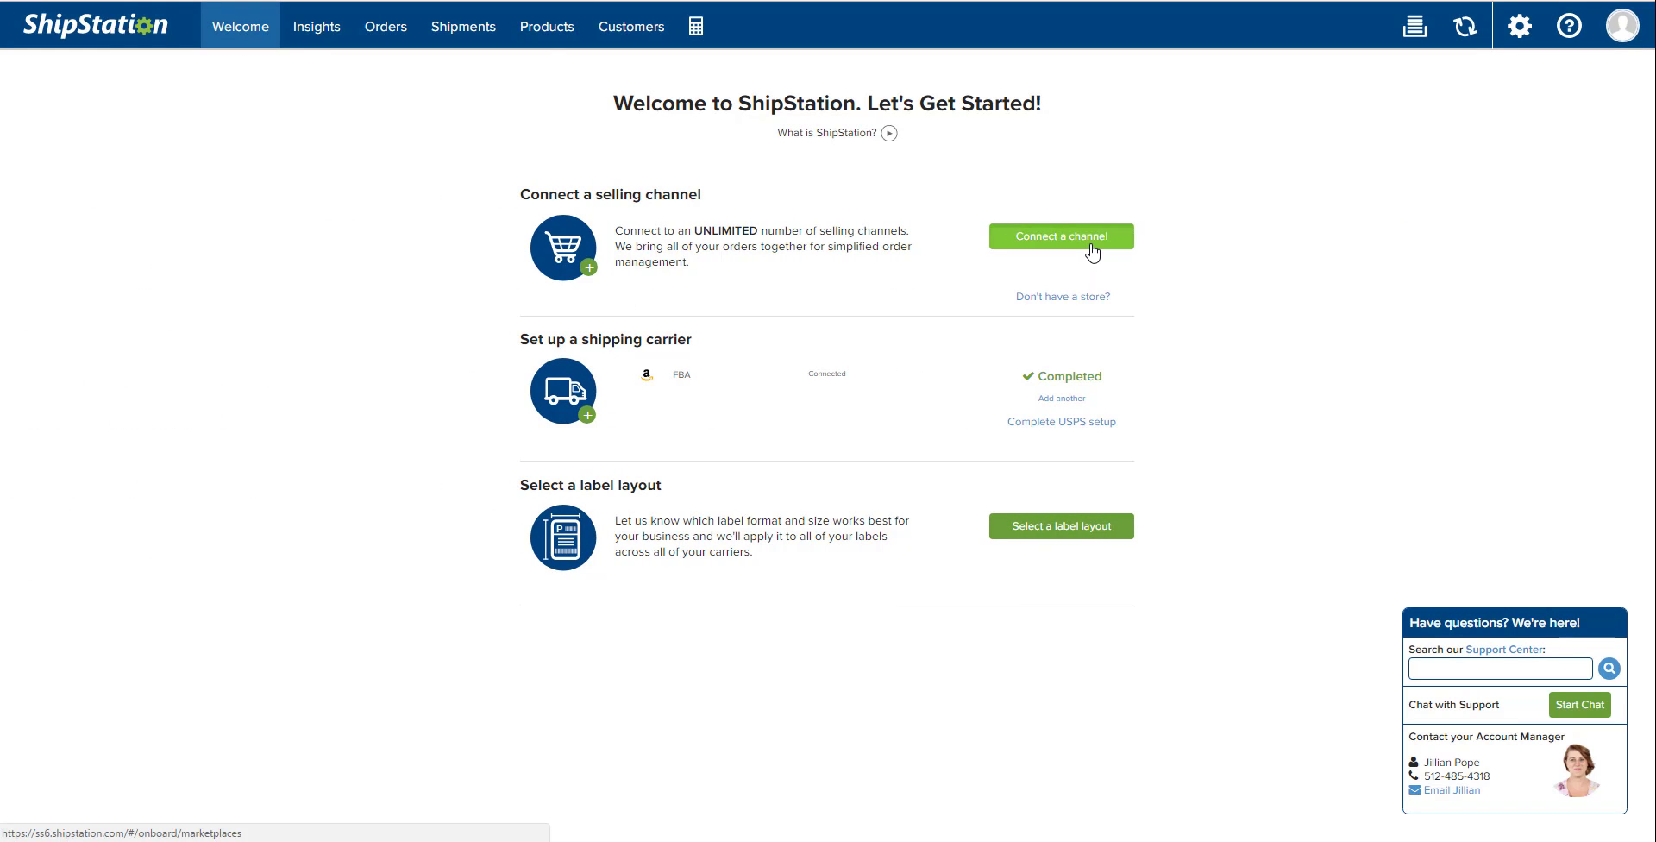
pyautogui.moveTo(1125, 303); pyautogui.dragTo(1110, 717)
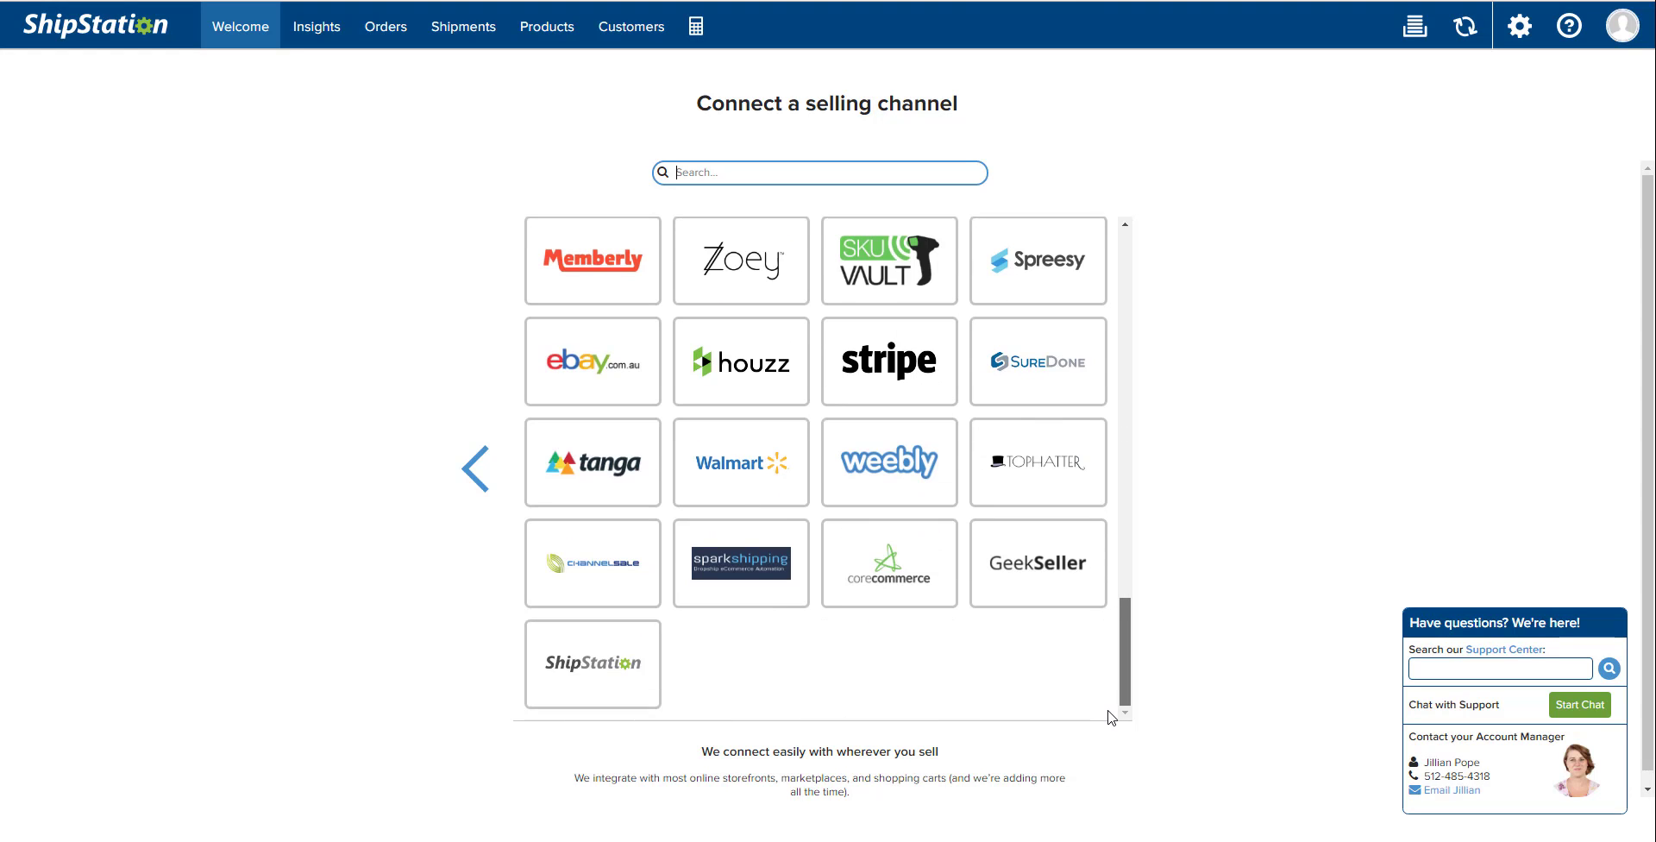
pyautogui.click(632, 664)
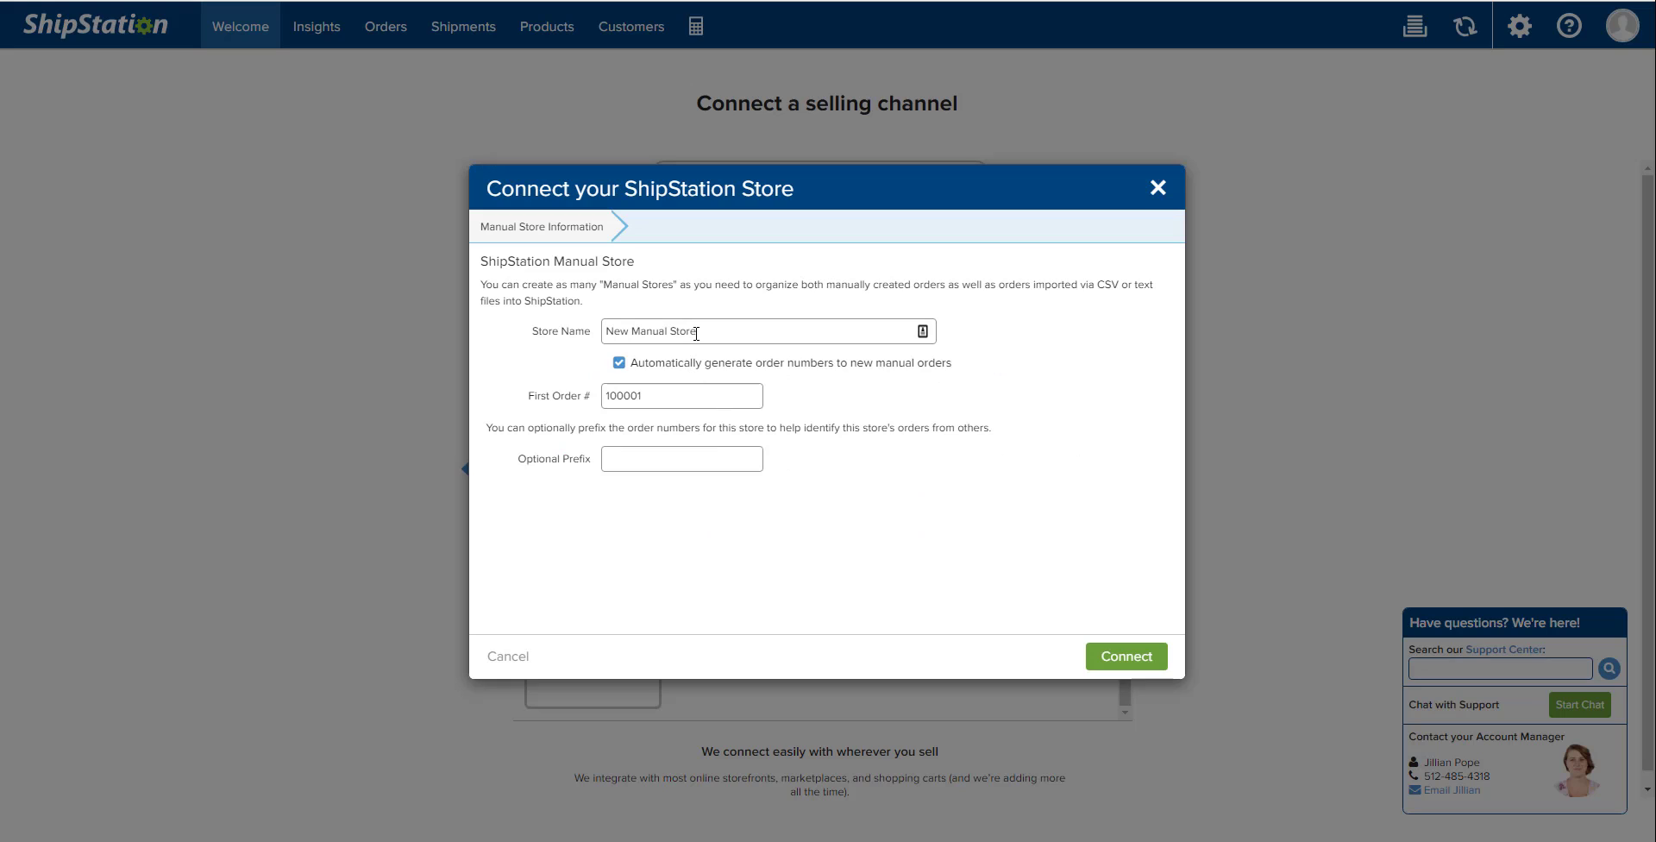
# Step: Name the manual store ClickFunnels Test, set its order number prefix to CF-, and connect it
pyautogui.click(522, 332)
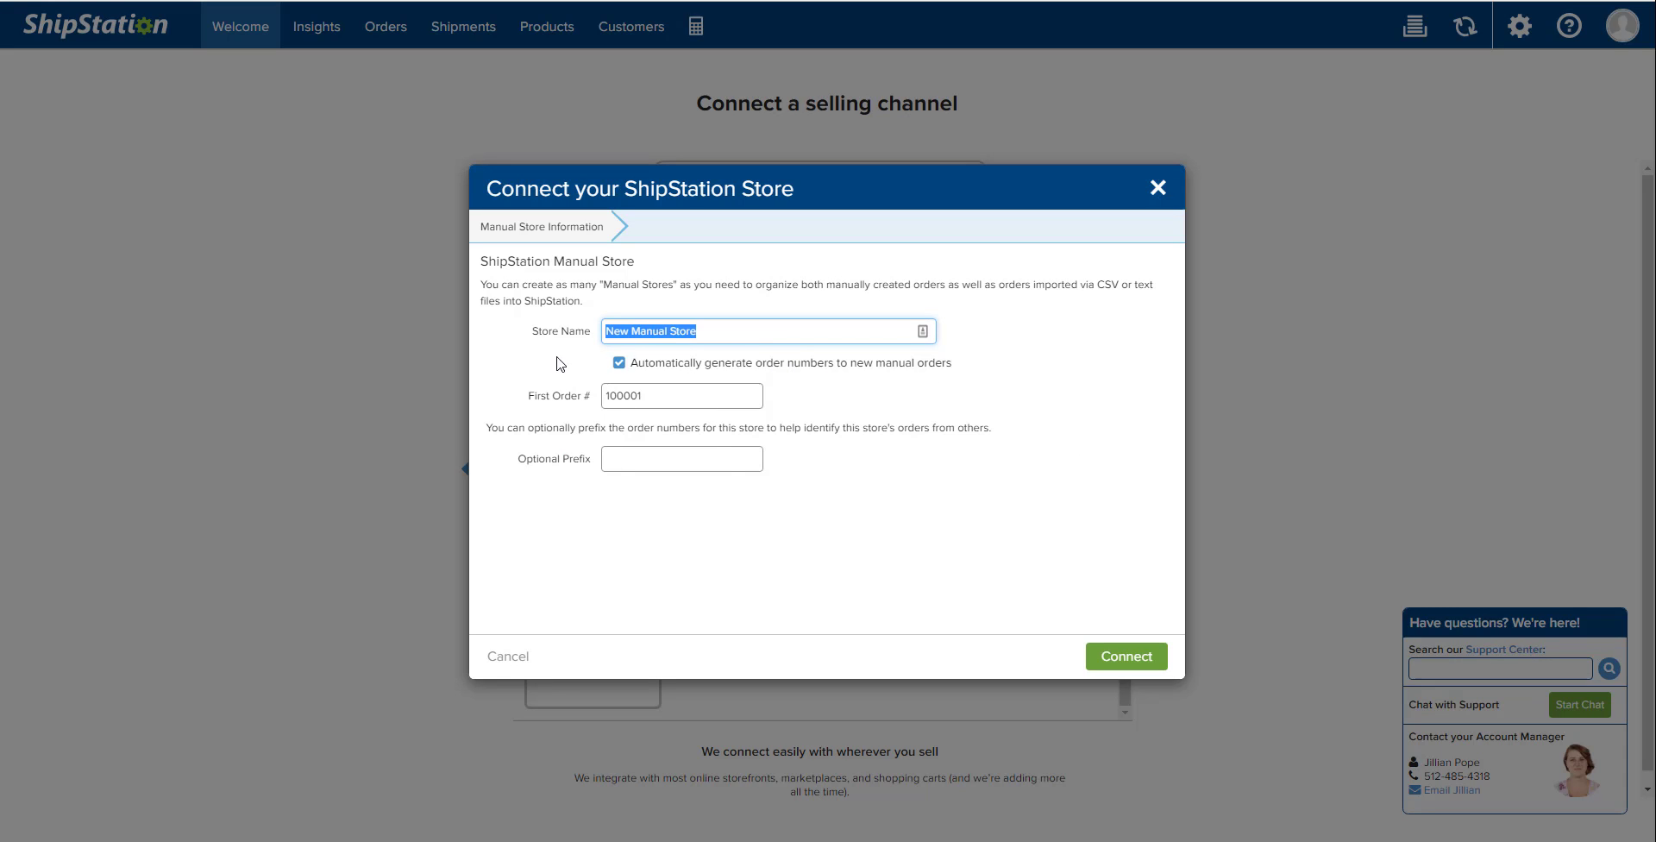
pyautogui.write('Click')
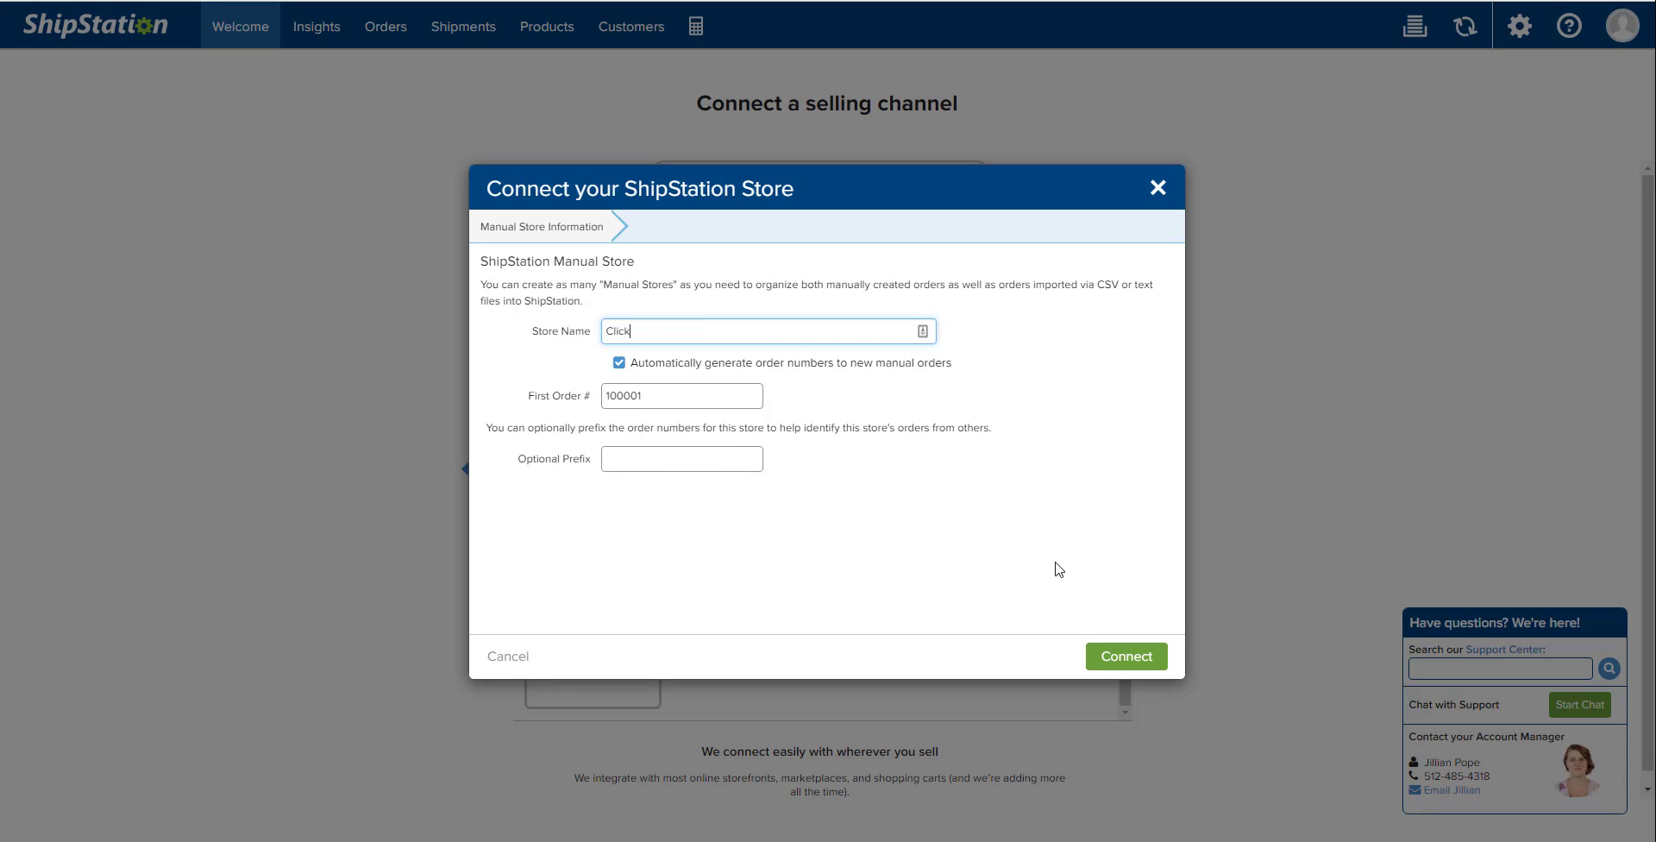
pyautogui.write('Funnels Test')
pyautogui.click(651, 458)
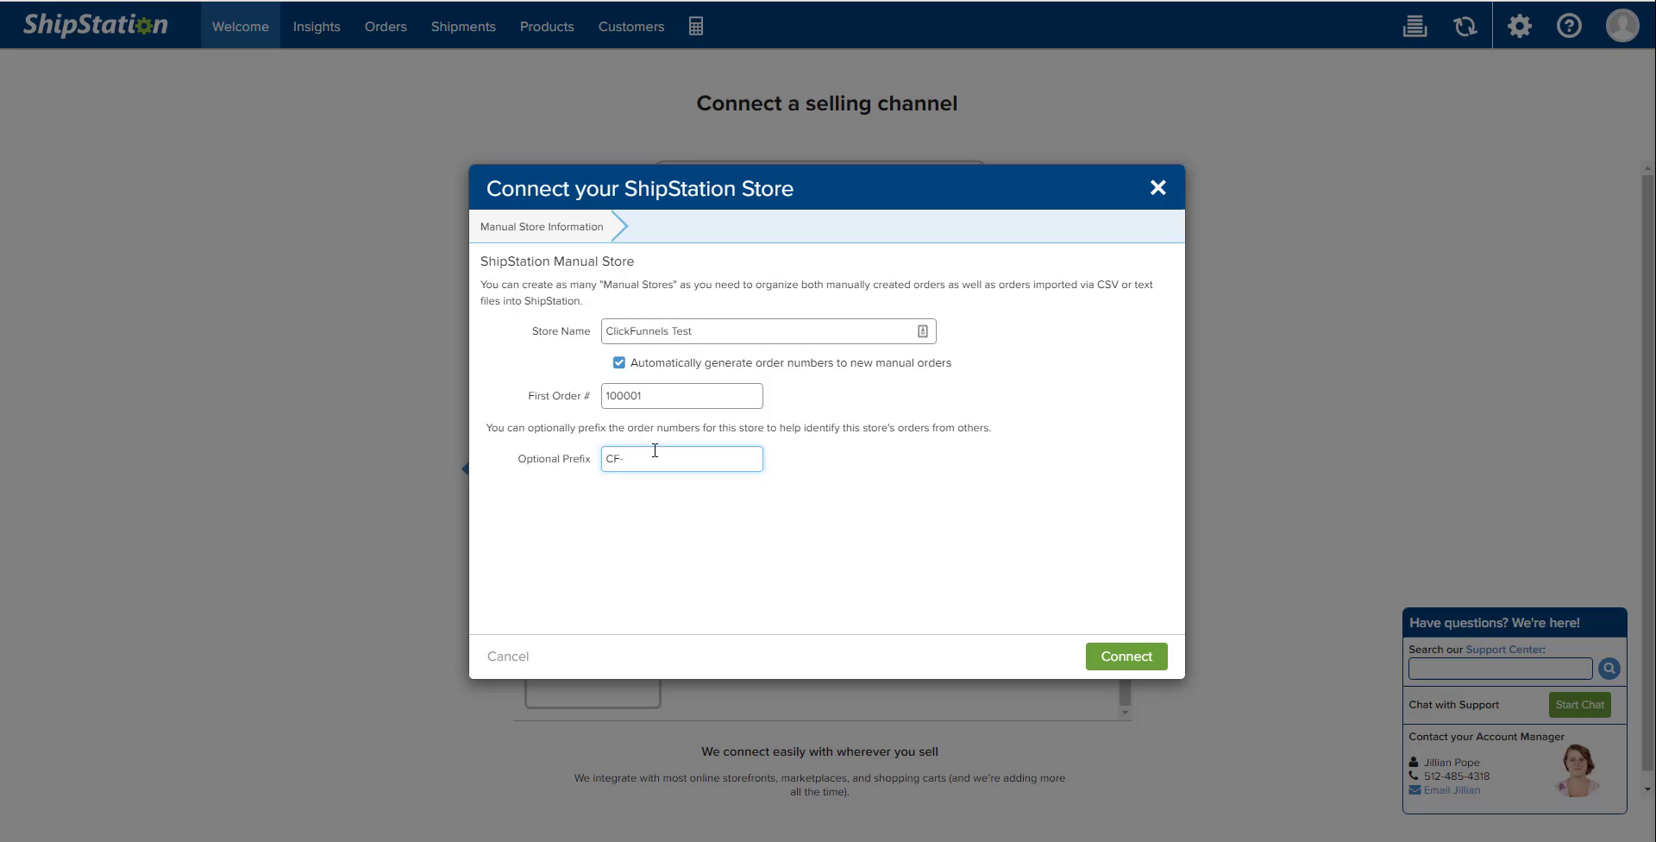
pyautogui.write('CF-')
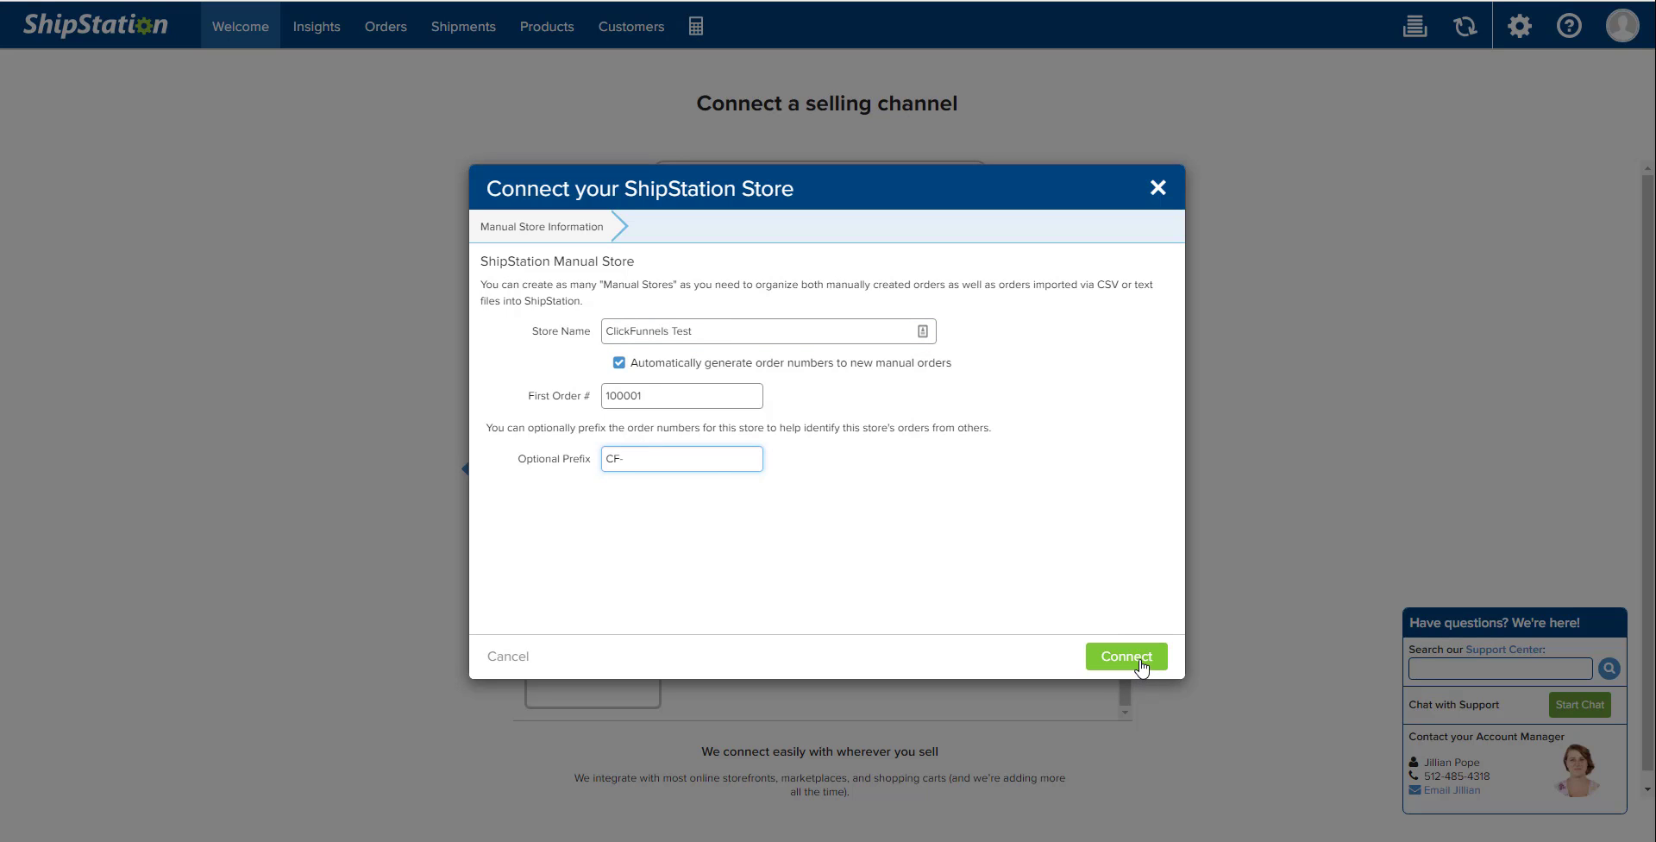
pyautogui.click(1141, 668)
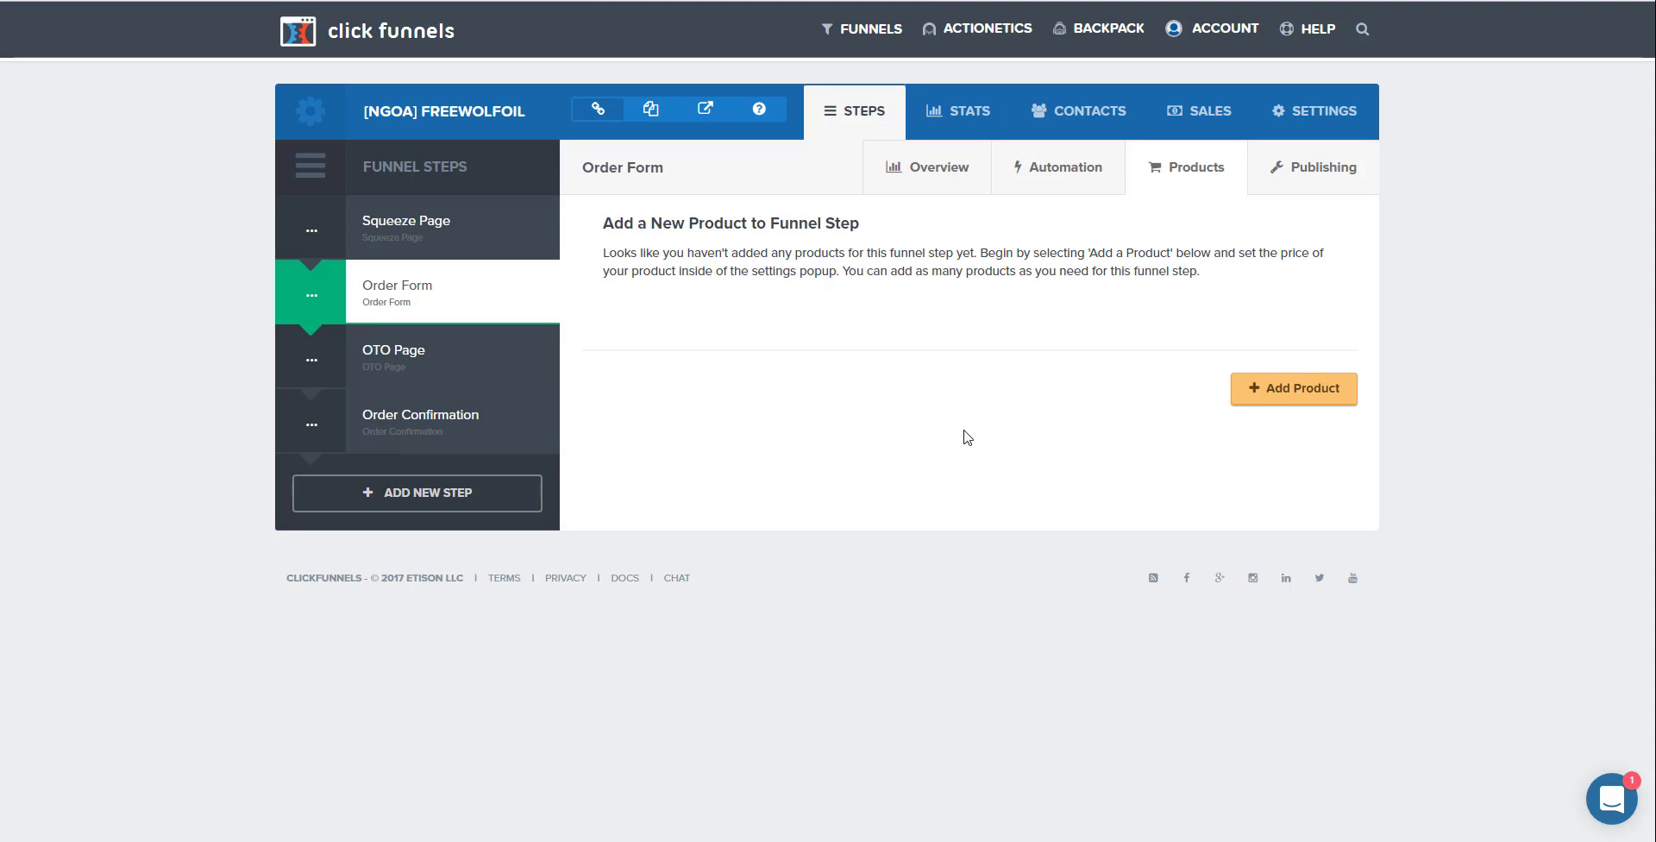
# Step: Switch to ClickFunnels and start a new order form product named ShipStation Product, with Stripe billing and an amount of 100.00
pyautogui.click(1281, 392)
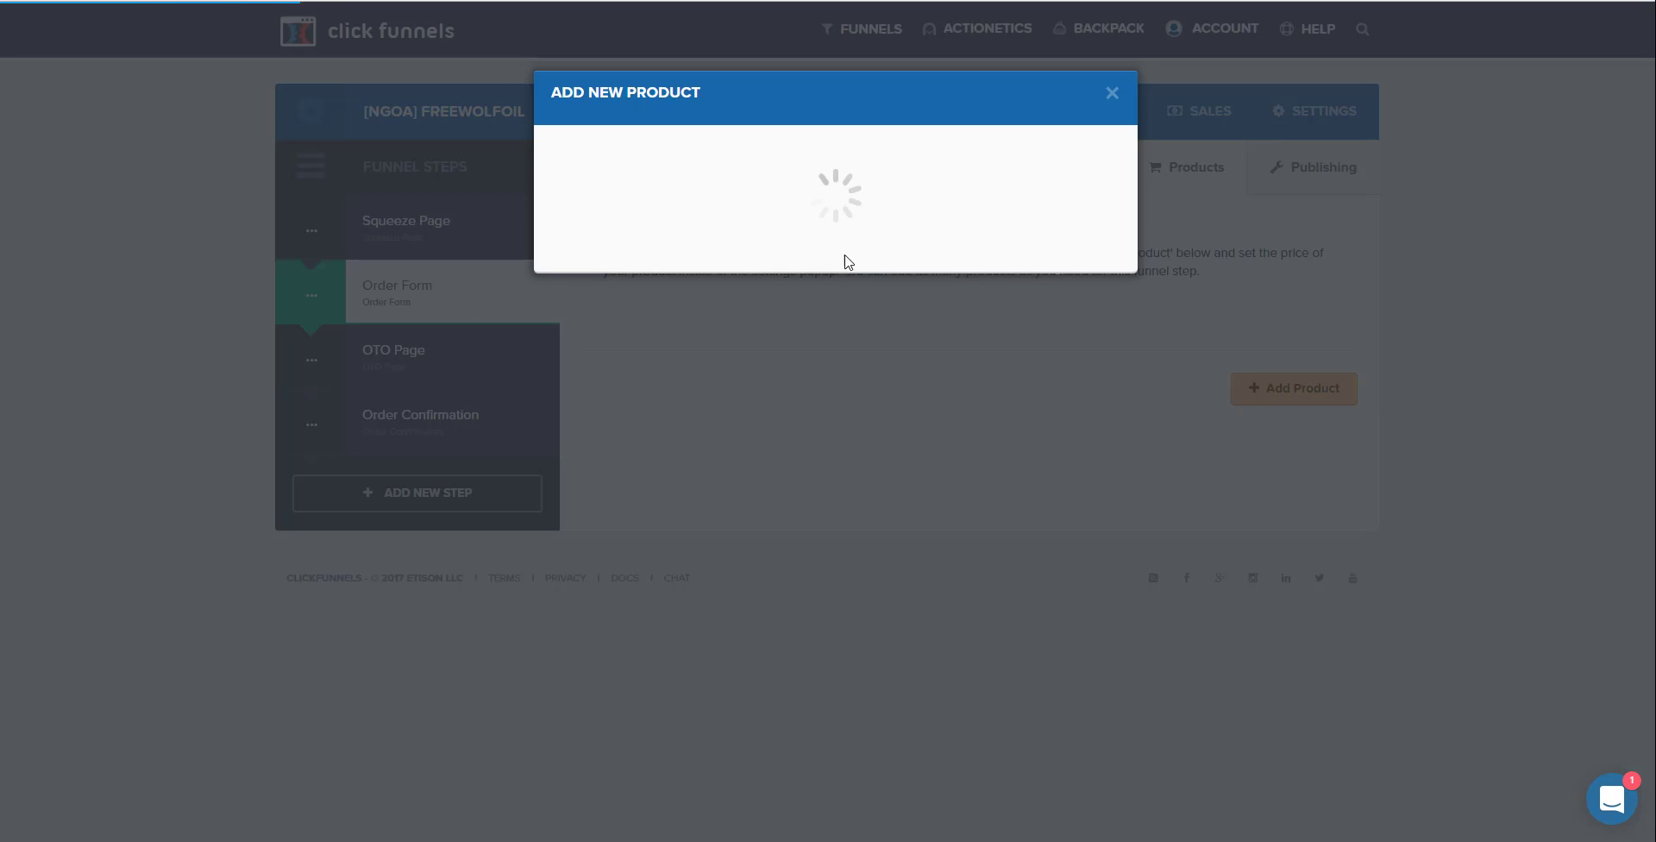
pyautogui.click(710, 227)
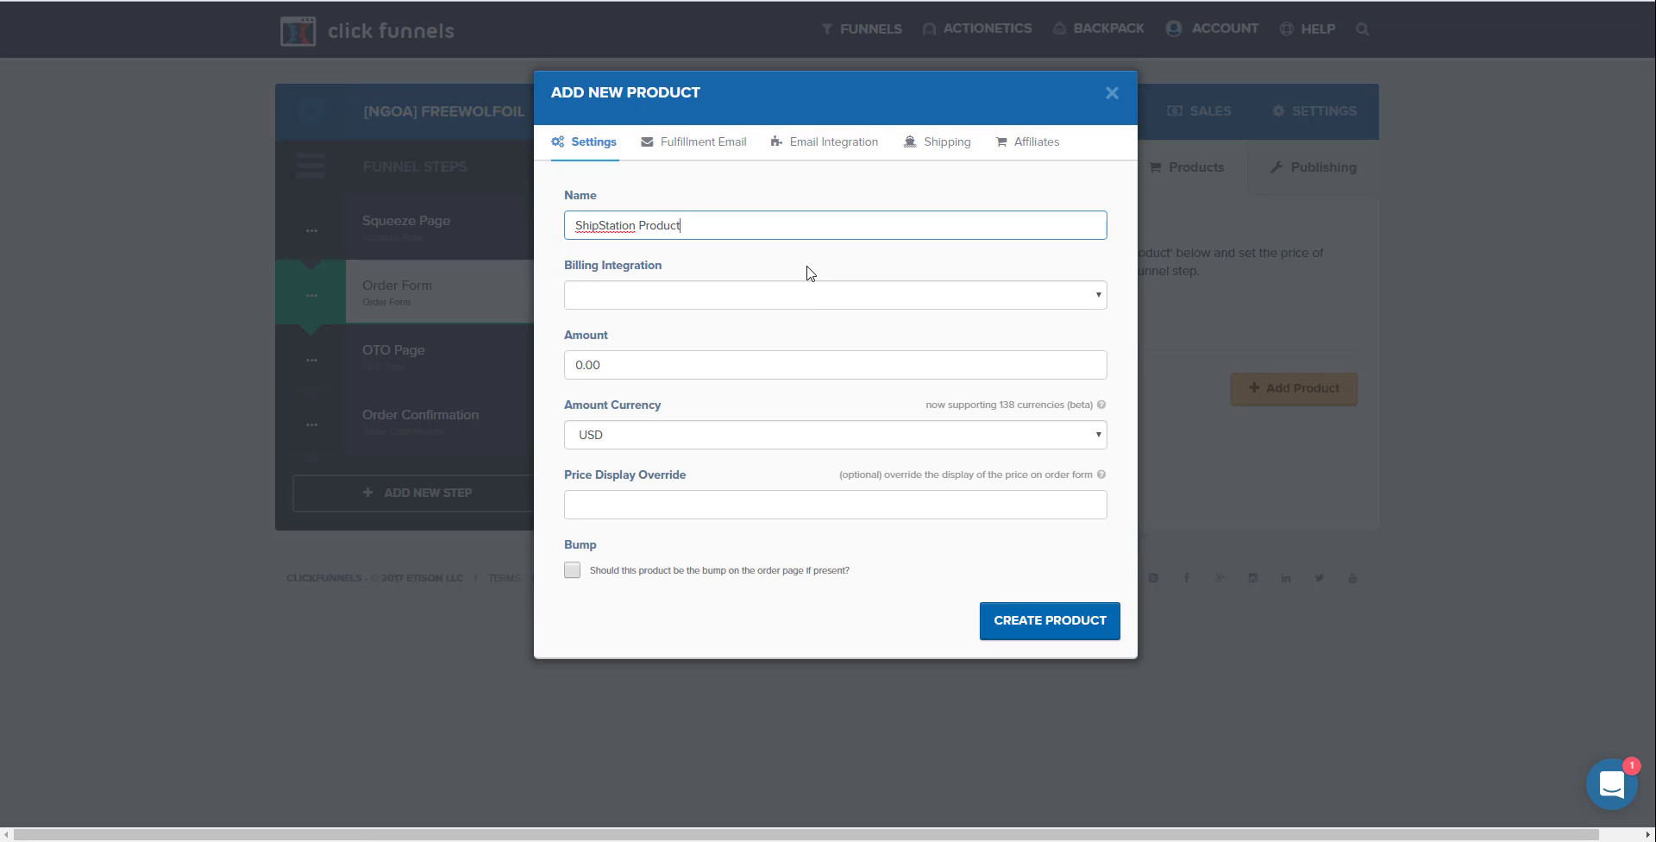
pyautogui.click(764, 298)
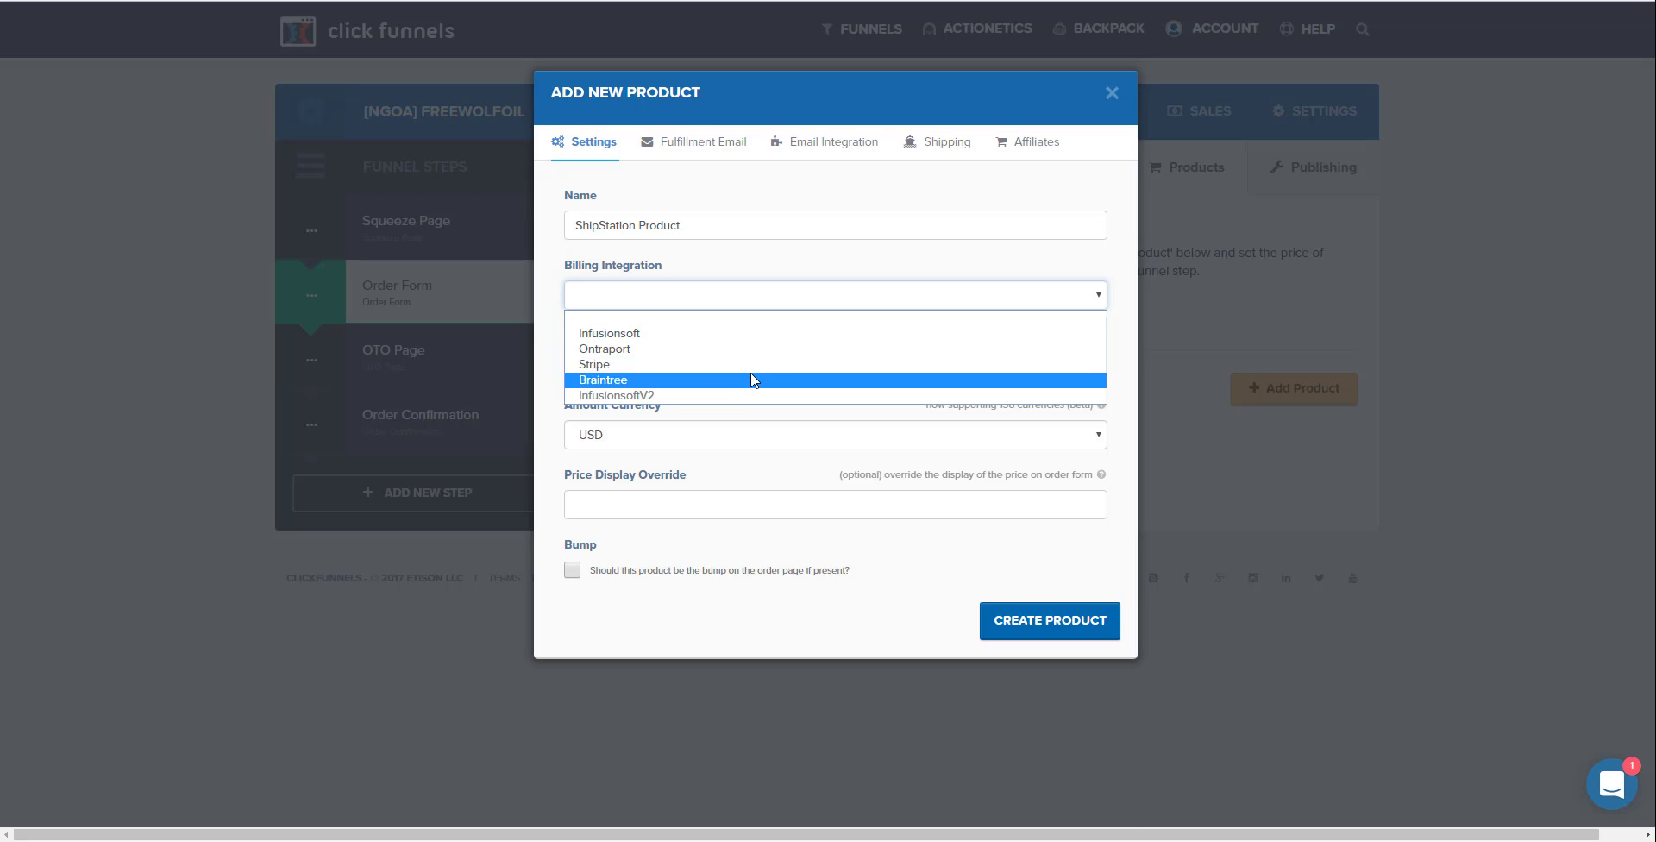
pyautogui.click(750, 364)
pyautogui.click(763, 369)
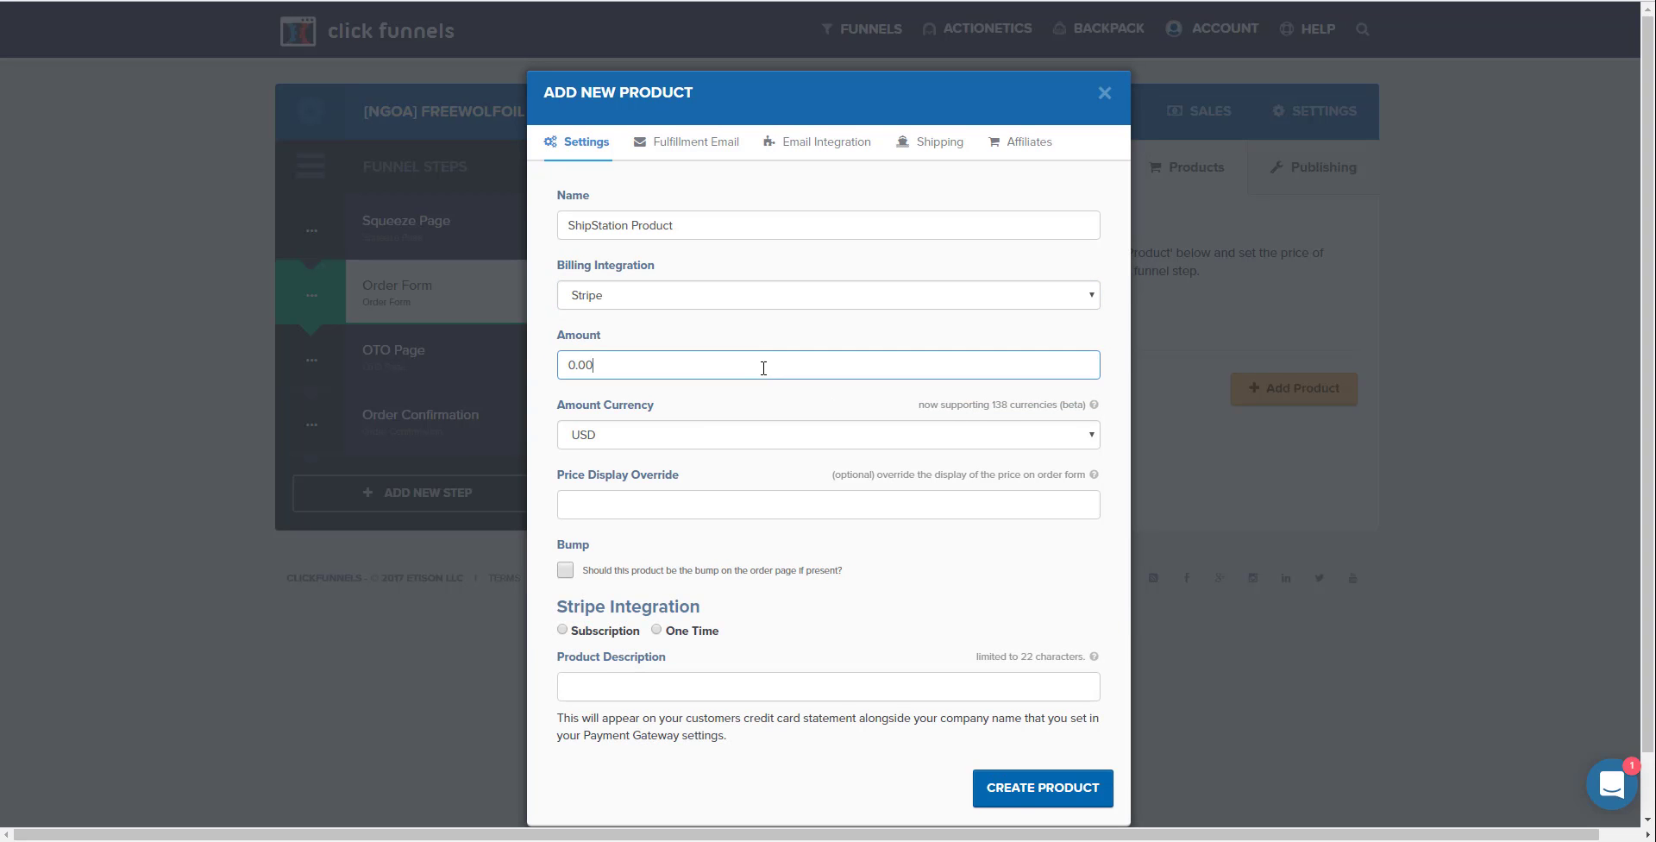
pyautogui.doubleClick(763, 369)
pyautogui.write('100.00')
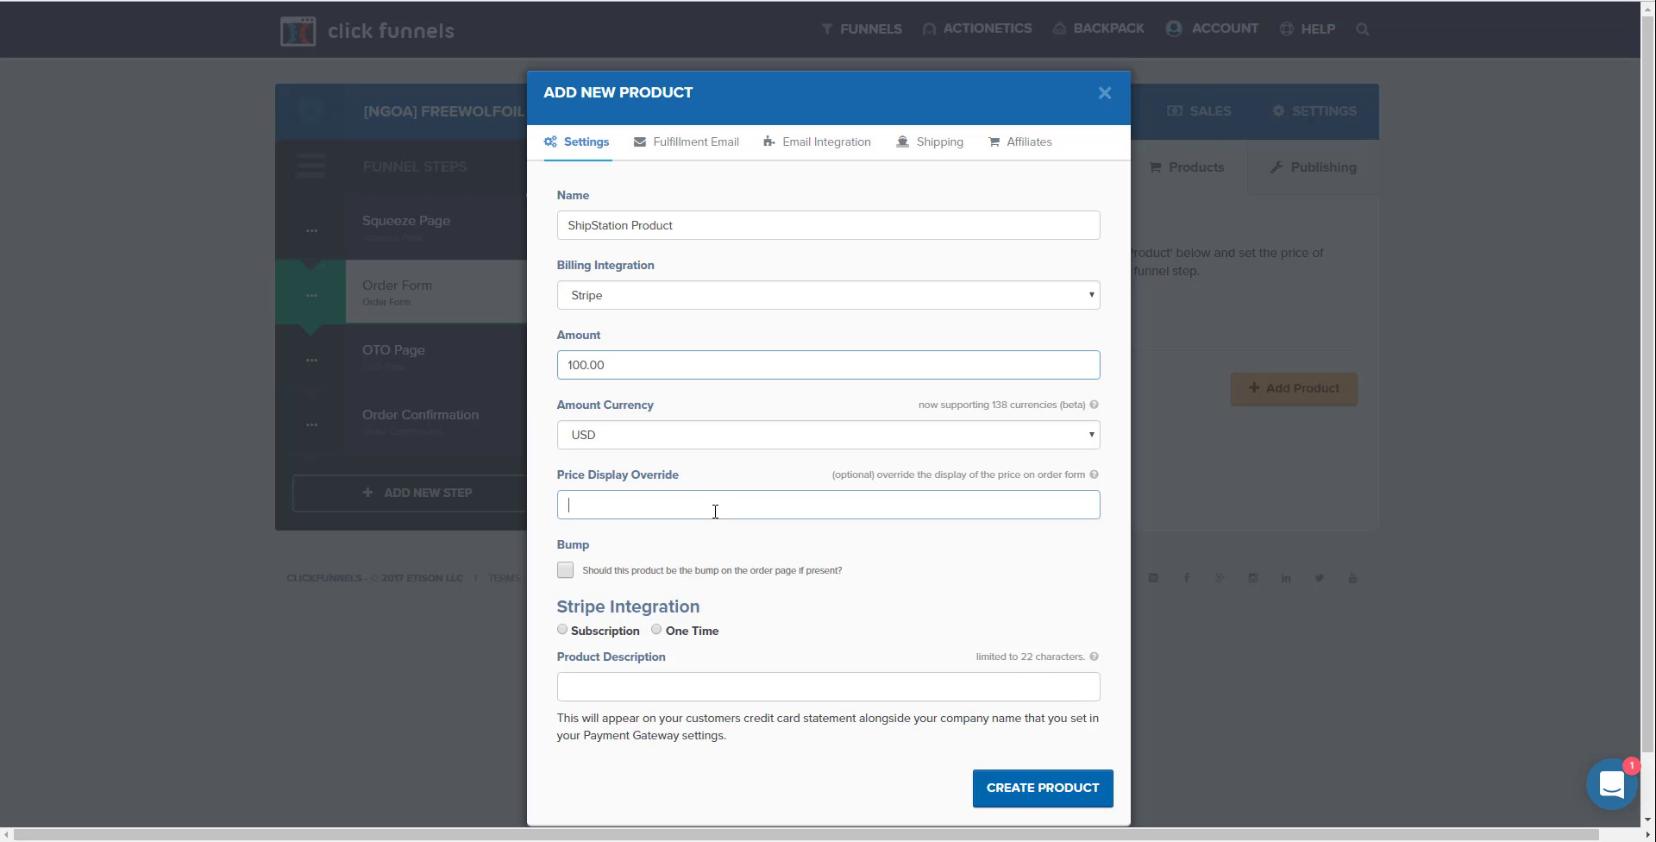
# Step: Set the product's price display override to 100.00, and make the Stripe payment One Time with the description ShipStation
pyautogui.click(714, 507)
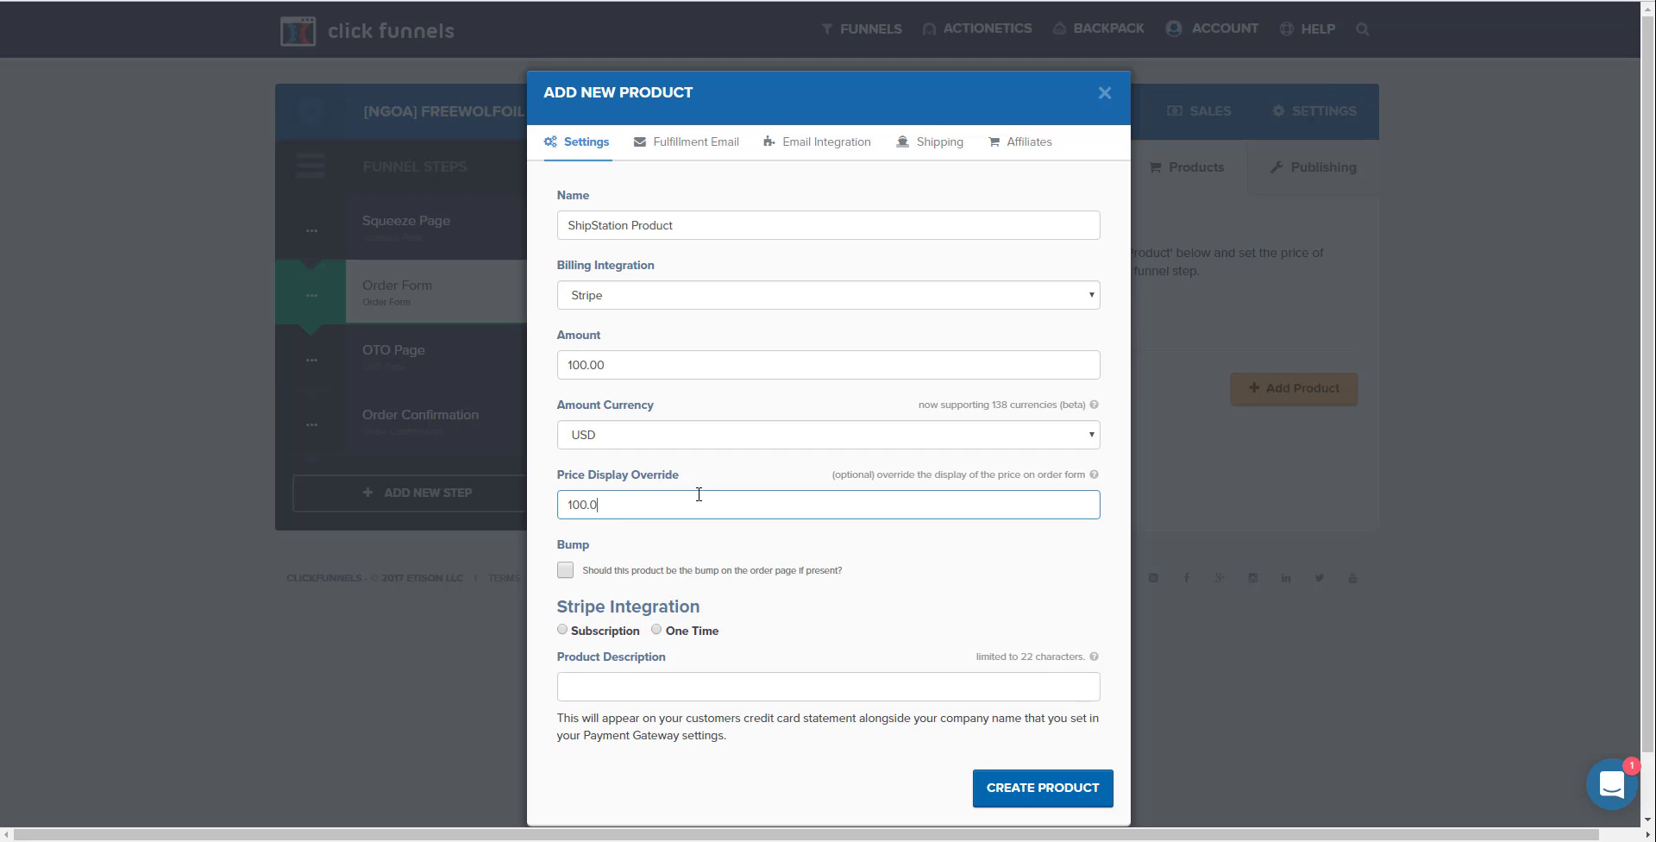
pyautogui.scroll(-1, 705, 500)
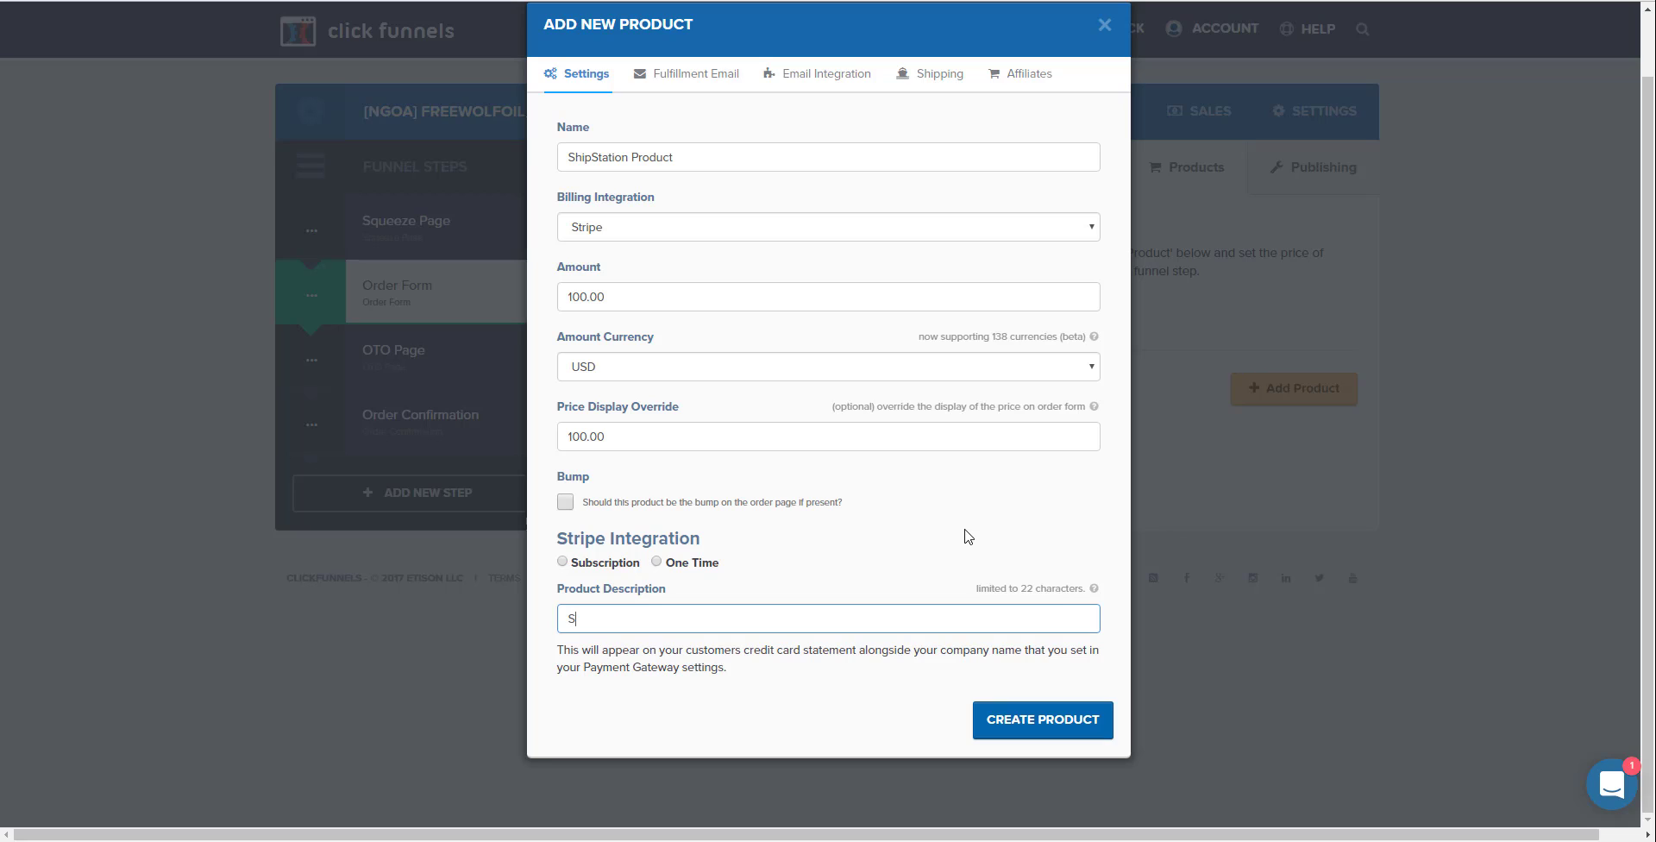
pyautogui.write('ShipStation')
pyautogui.click(656, 562)
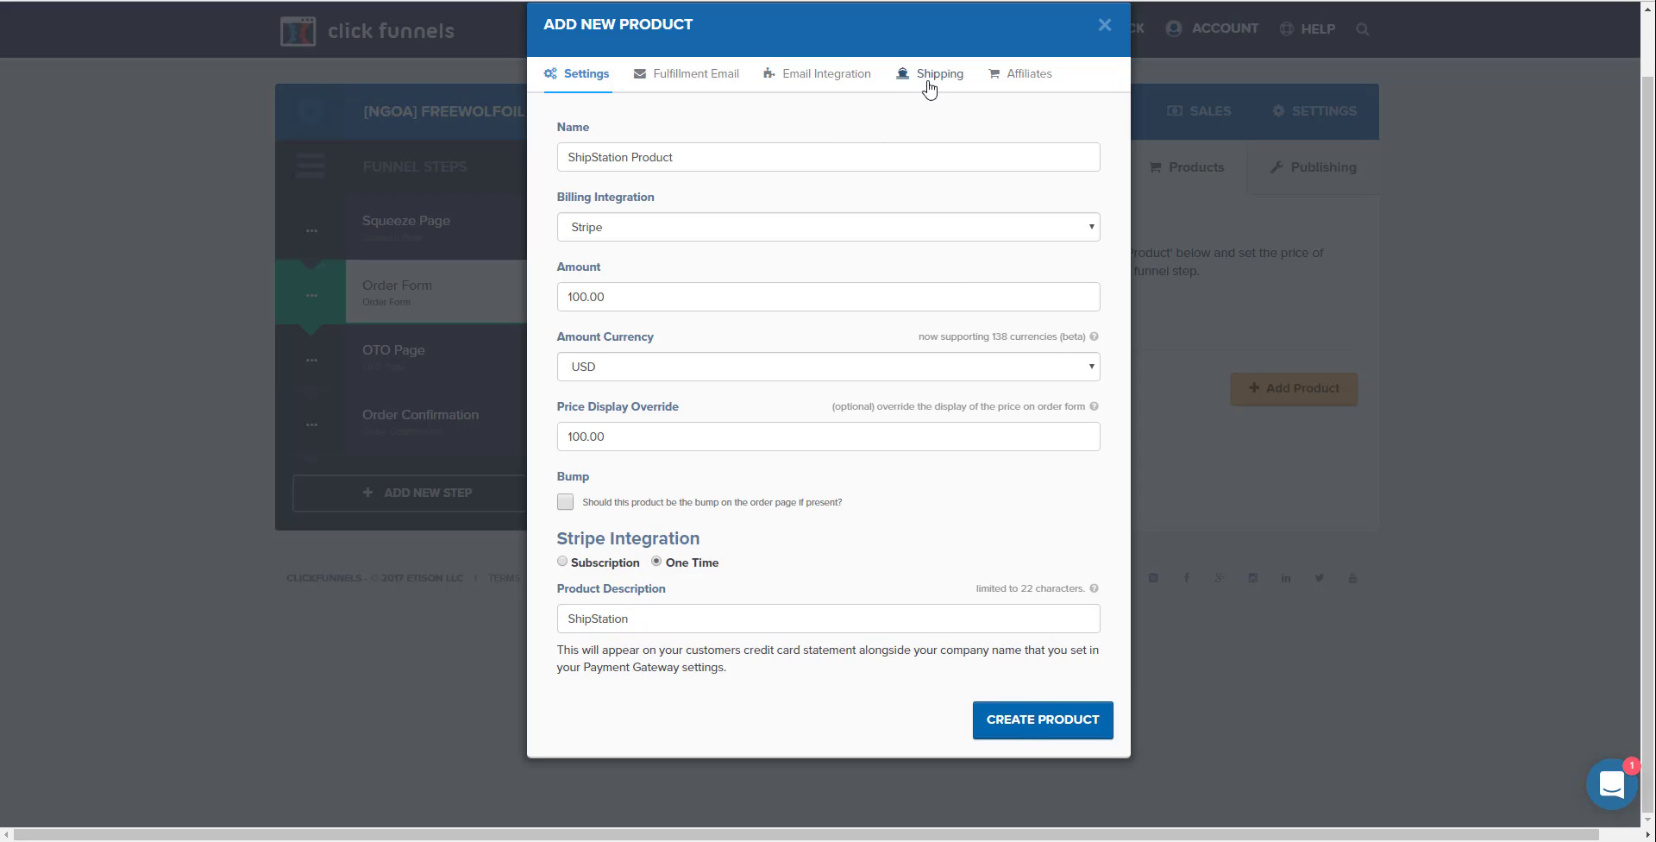
# Step: Enable Shipstation fulfillment for the product, using the Ship Station integration and the ClickFunnels Test store
pyautogui.click(929, 83)
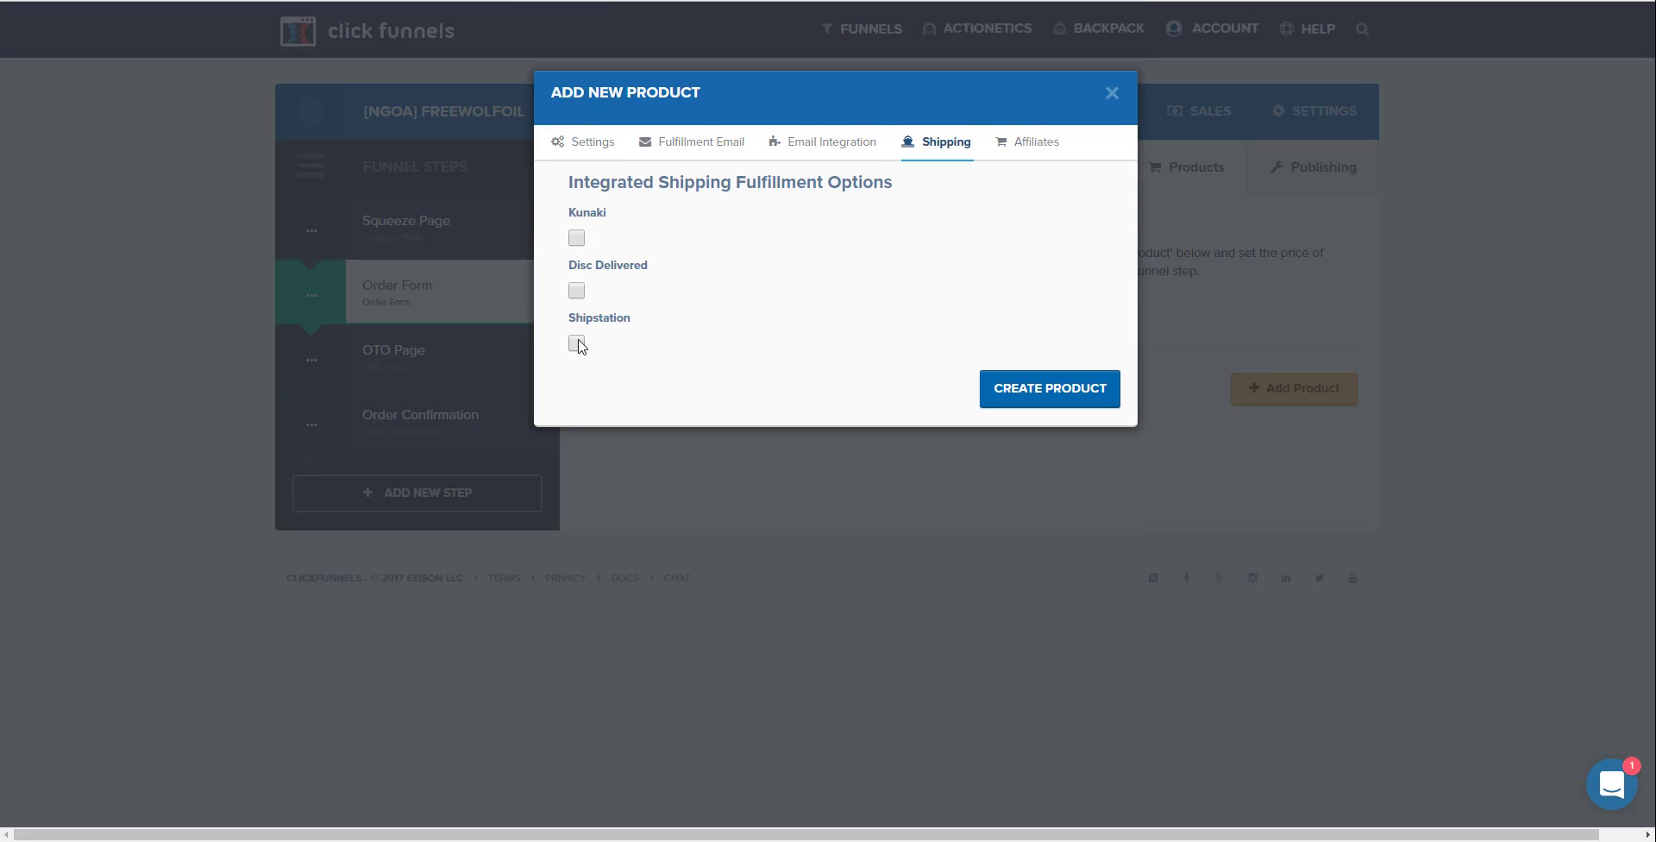
pyautogui.click(576, 342)
pyautogui.click(859, 398)
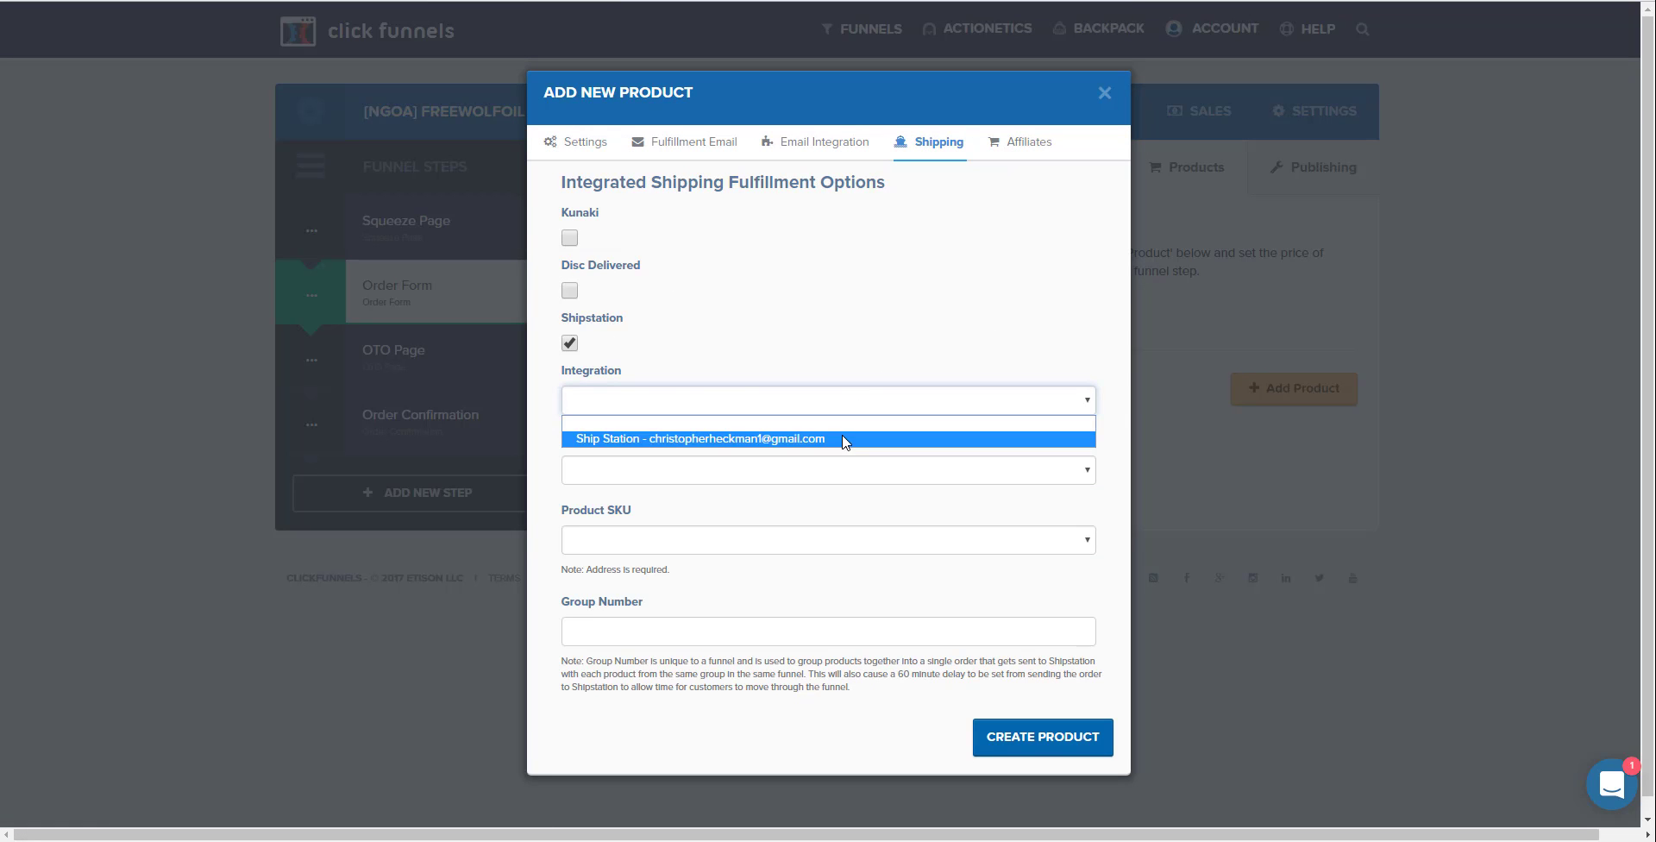
pyautogui.click(843, 438)
pyautogui.click(786, 471)
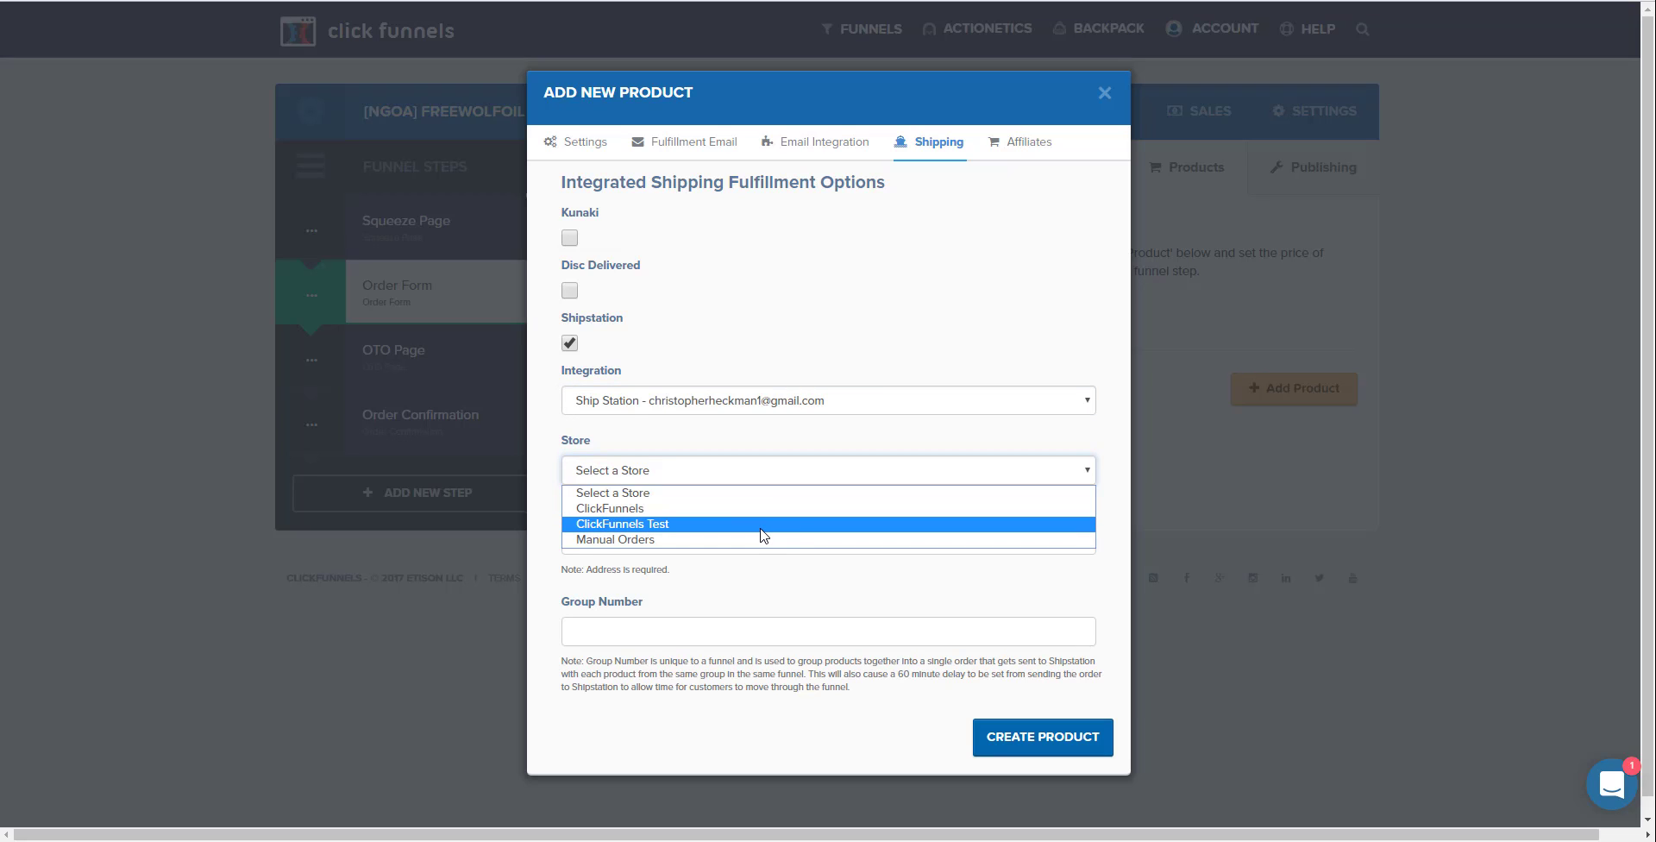
pyautogui.click(762, 535)
# Step: Choose ShipStation/ClickFunnels as the product SKU, leave the group number empty, and create the product
pyautogui.click(739, 550)
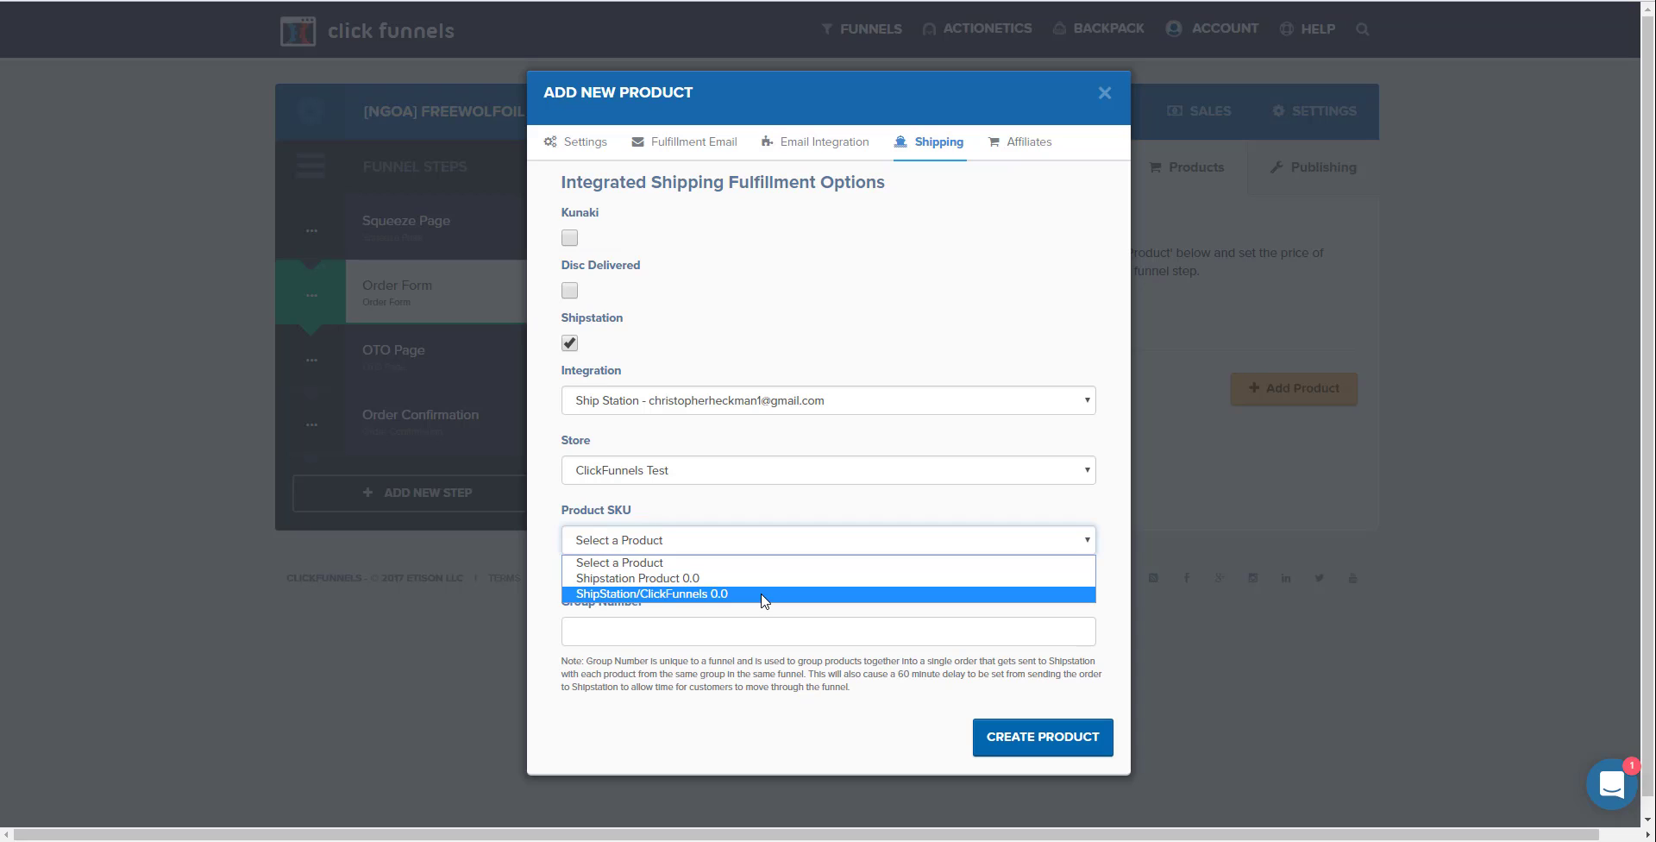
pyautogui.click(763, 595)
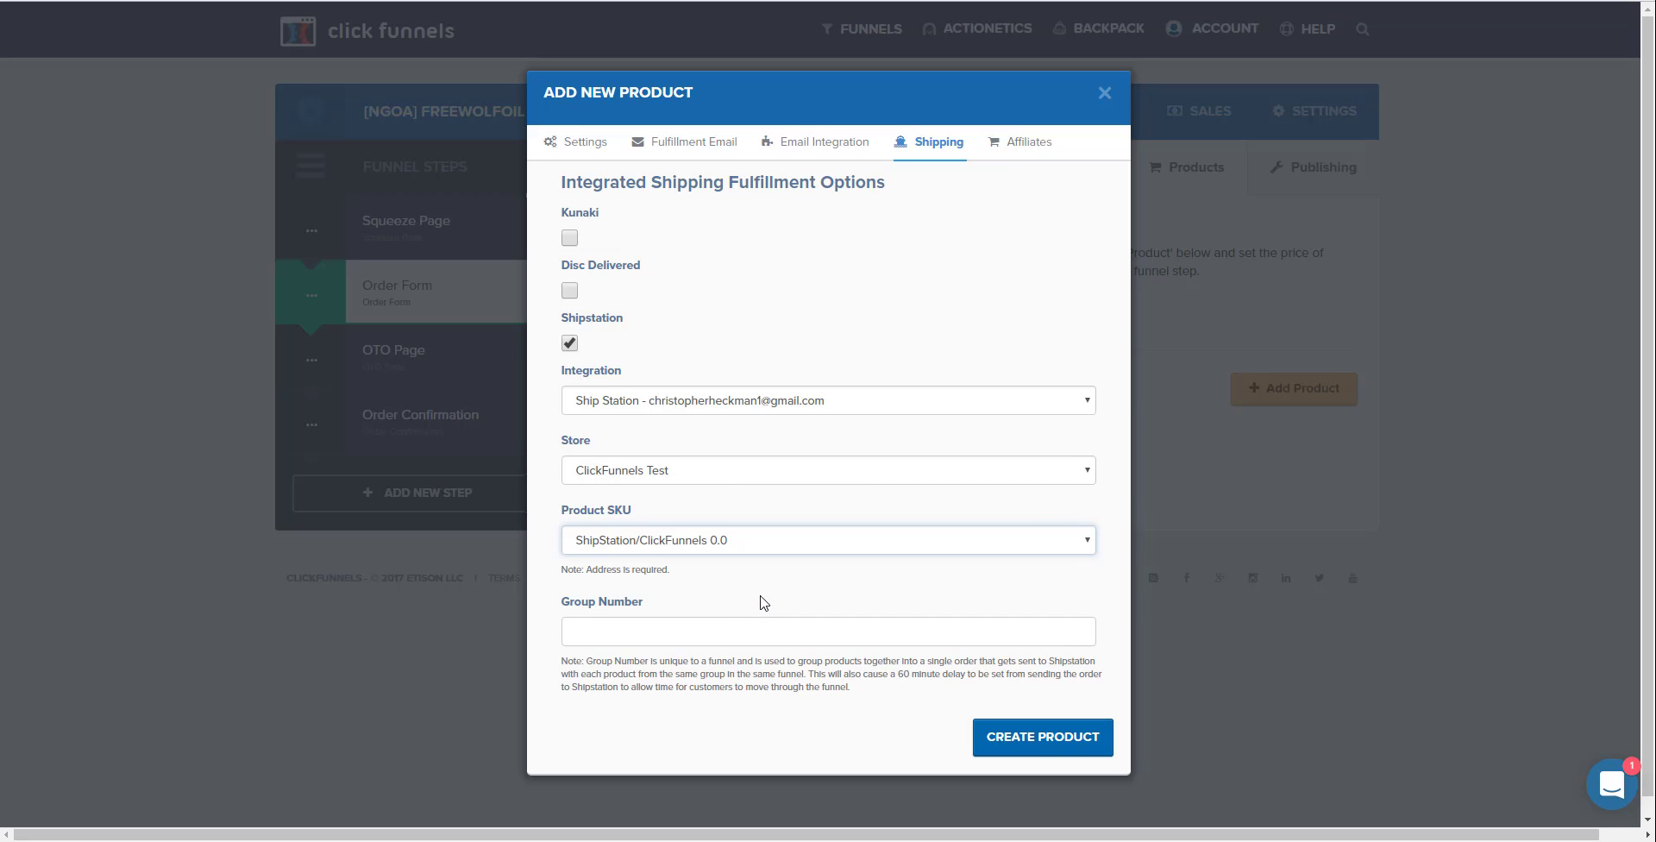
pyautogui.click(705, 634)
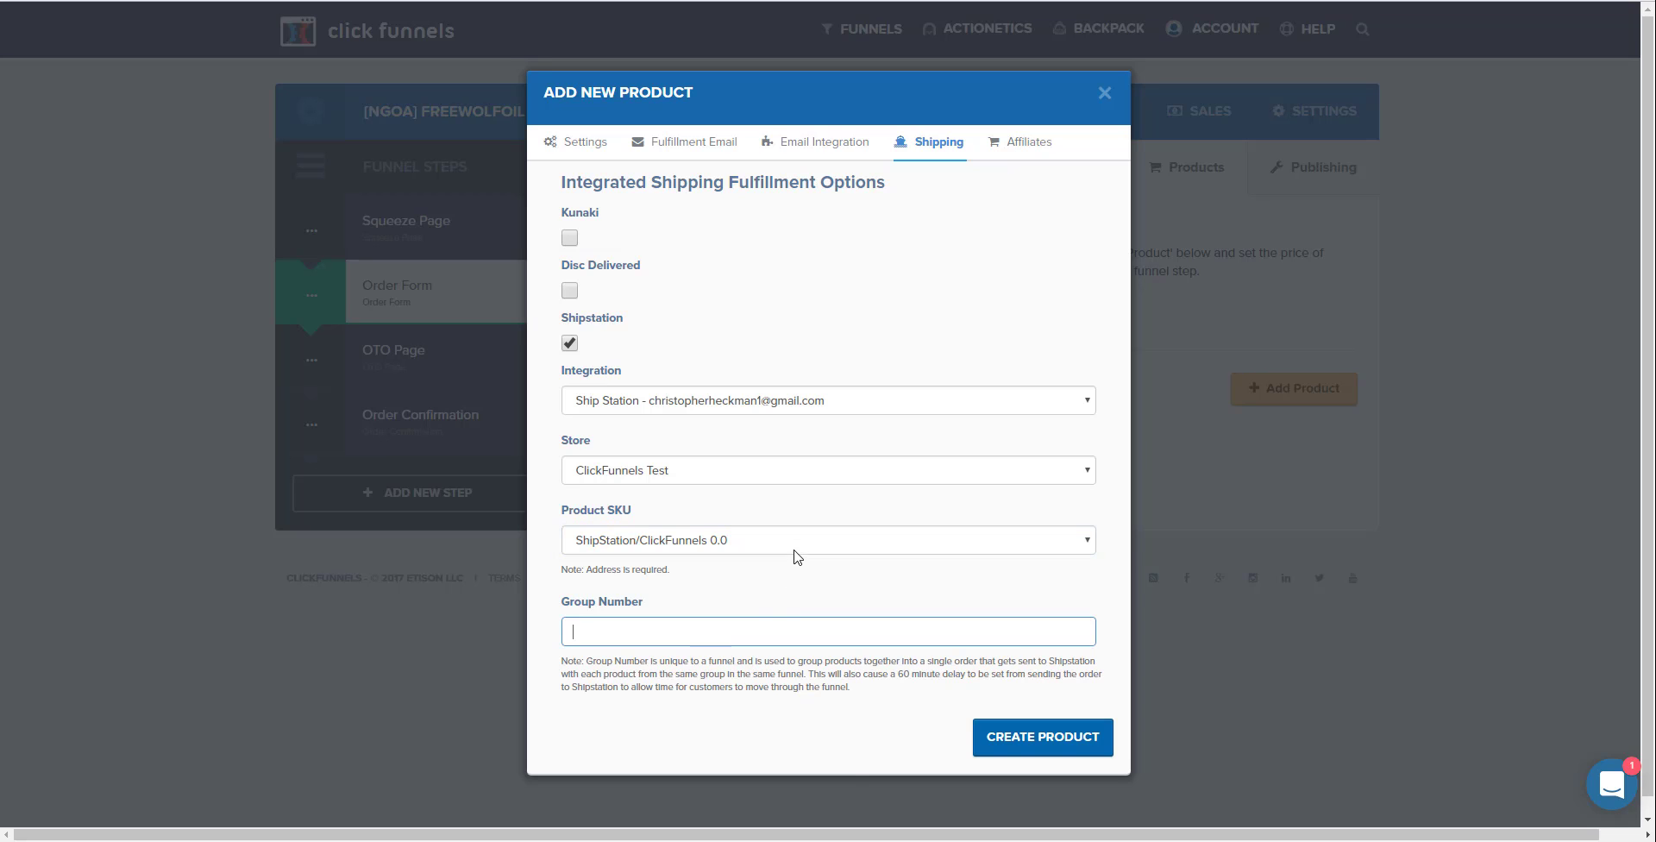
pyautogui.press('Return')
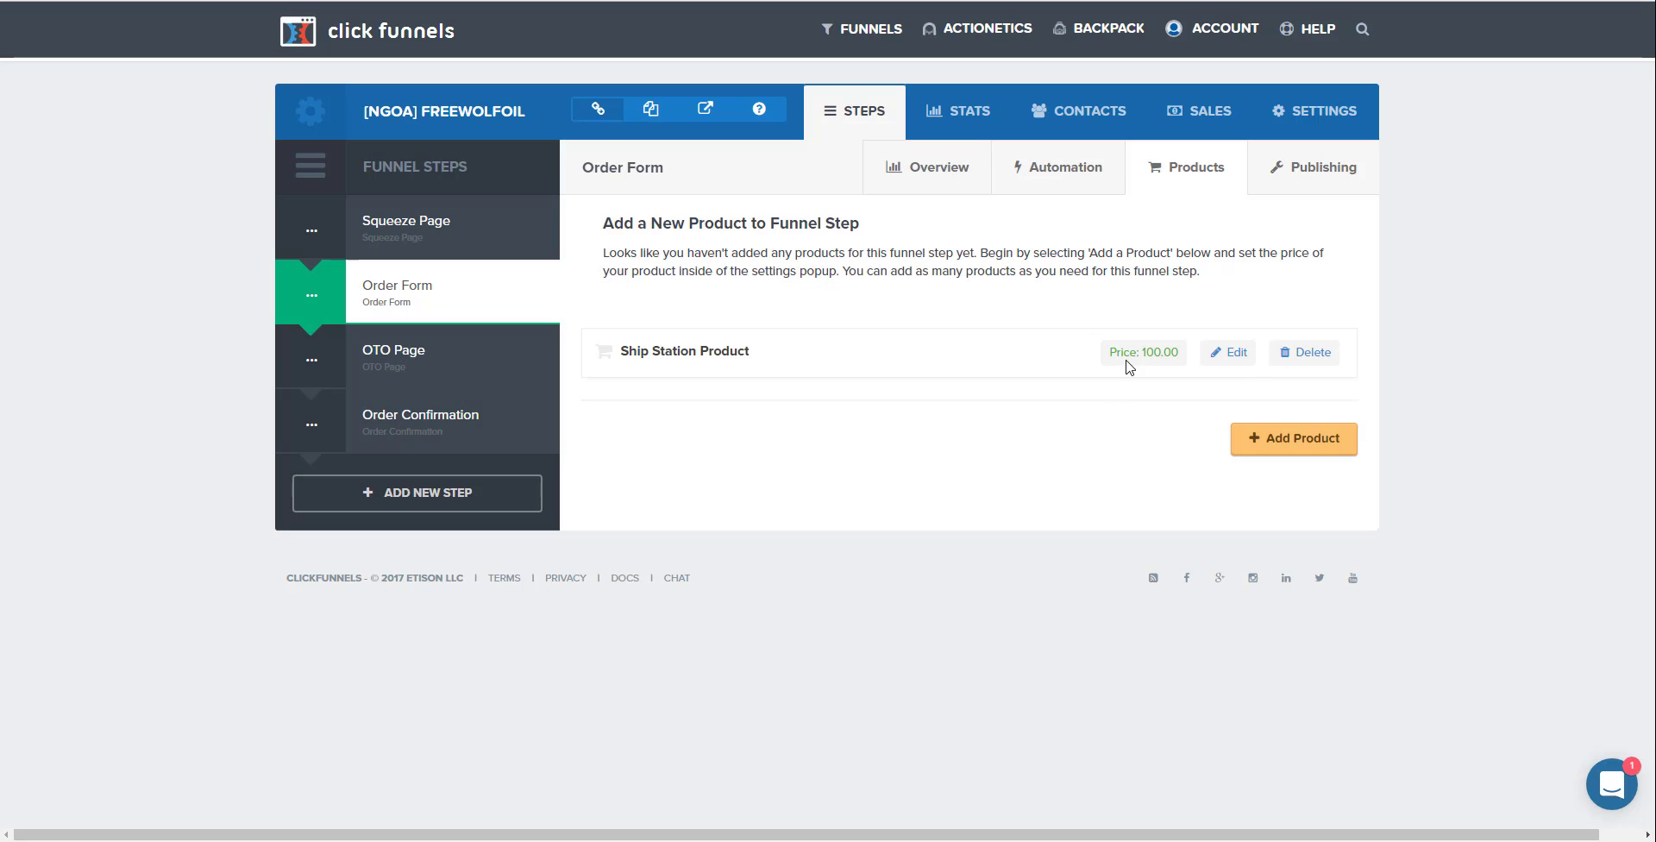
pyautogui.moveTo(758, 355); pyautogui.dragTo(612, 353)
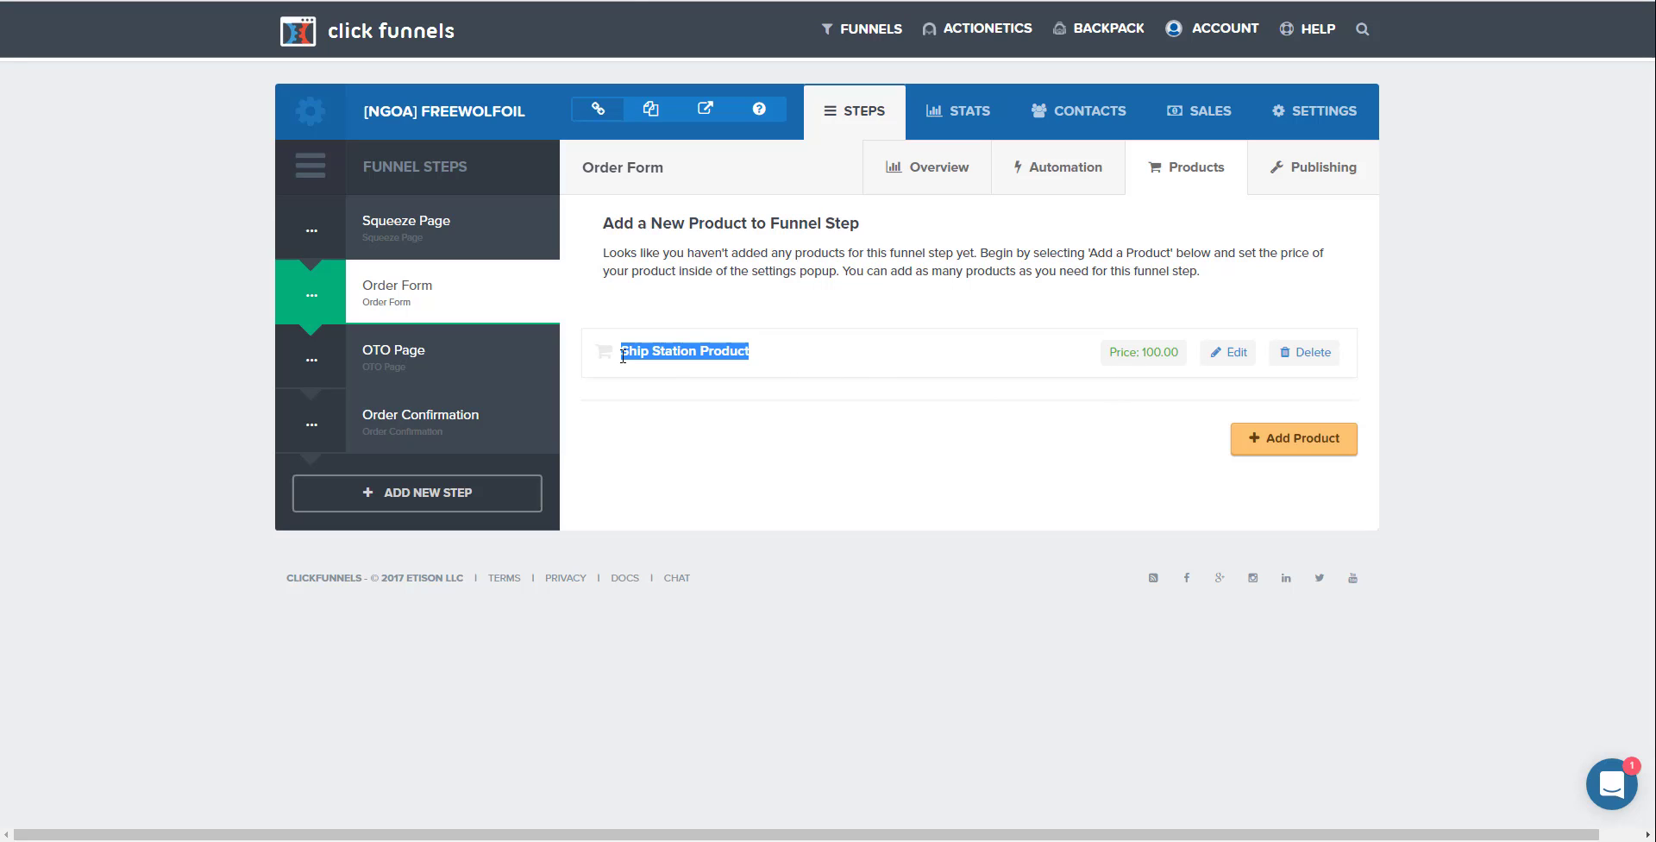
pyautogui.click(737, 408)
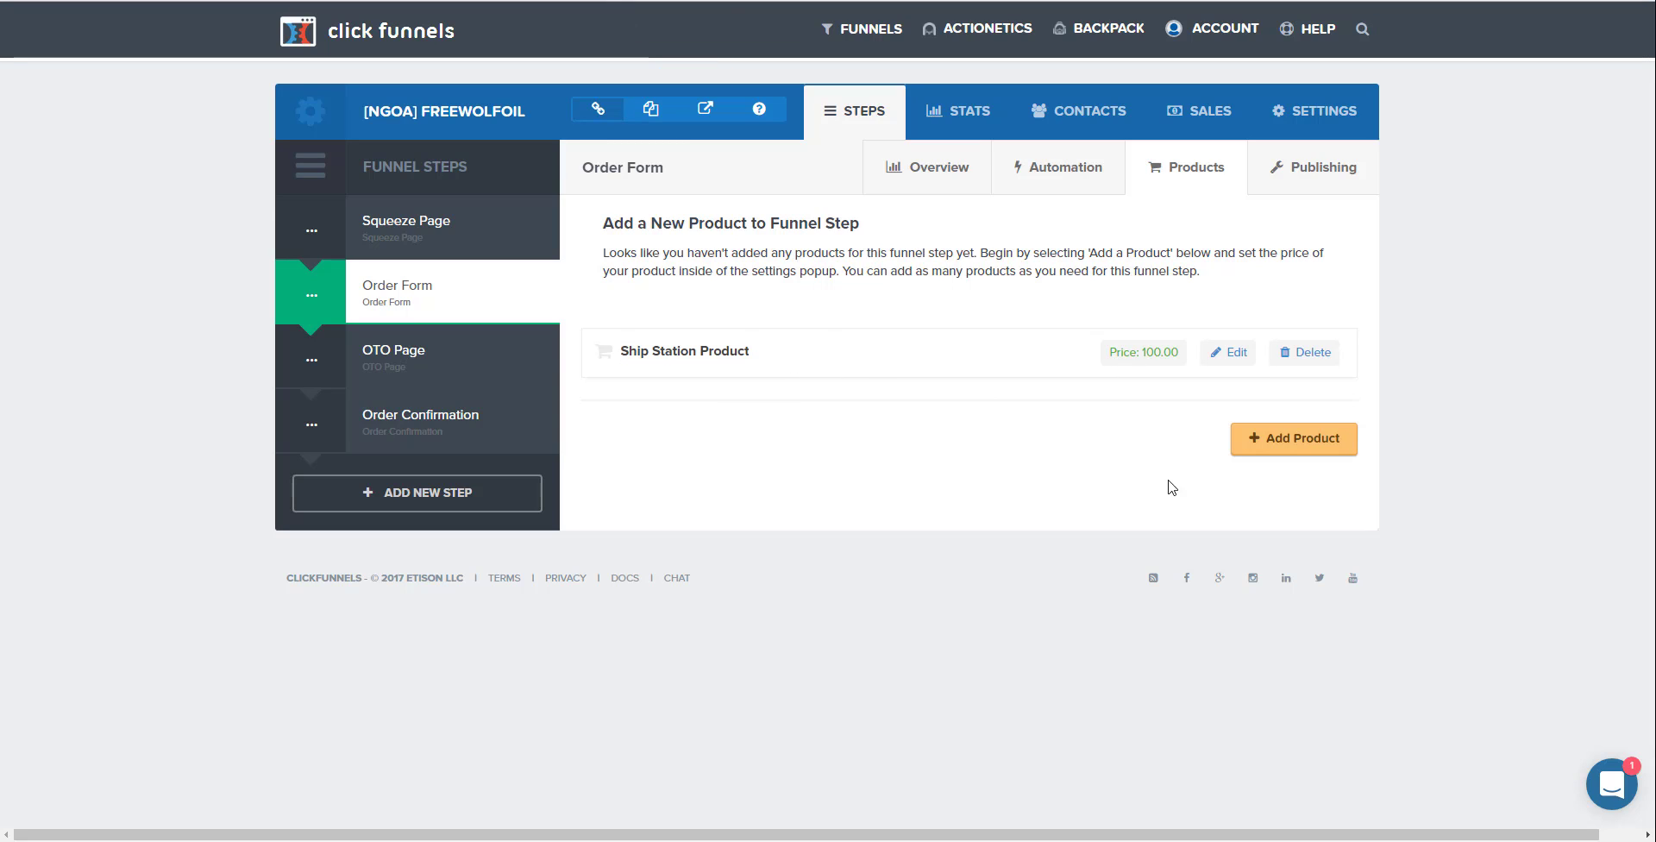